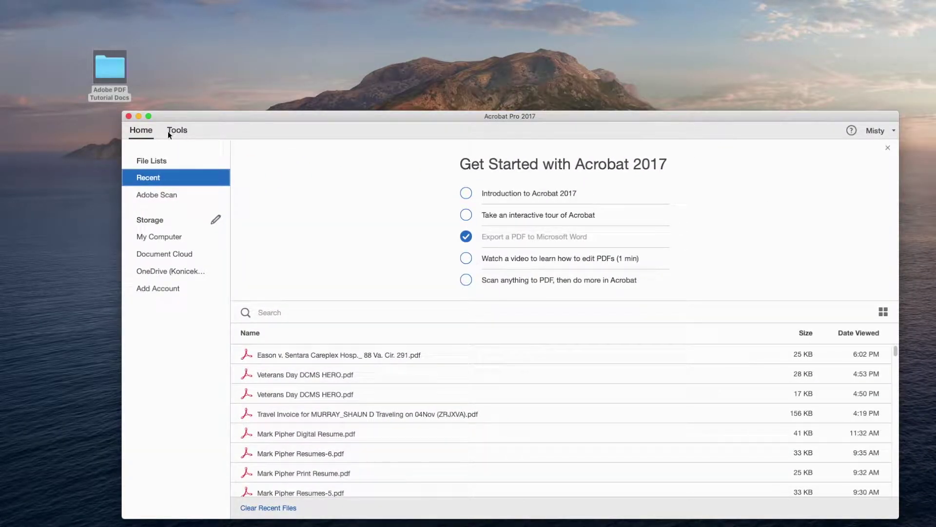
# Find Action Wizard in the Tools view, add it, and open its built-in actions list.
pyautogui.click(175, 131)
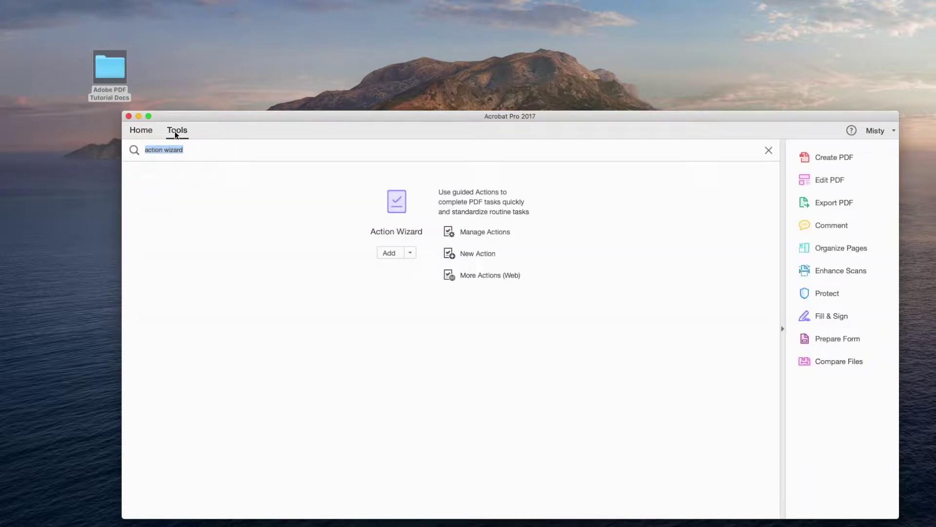
pyautogui.click(191, 152)
pyautogui.click(390, 253)
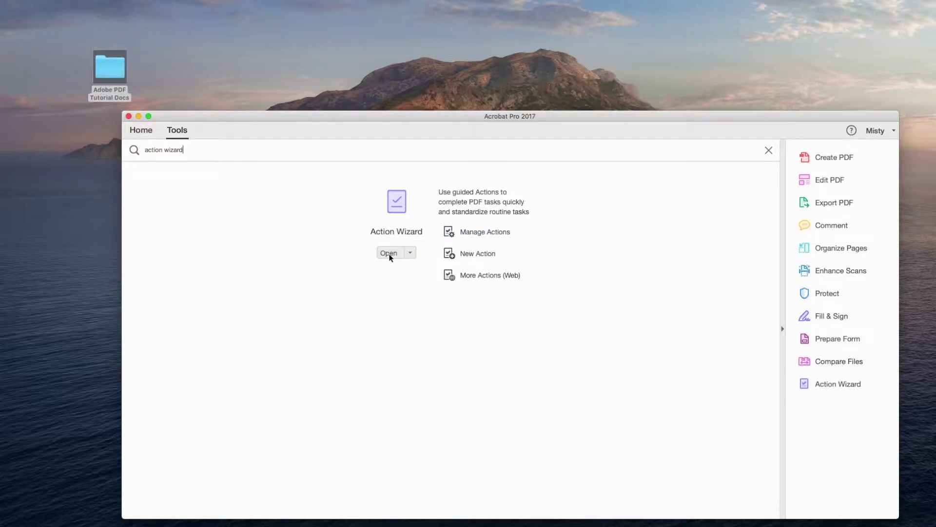
pyautogui.click(389, 253)
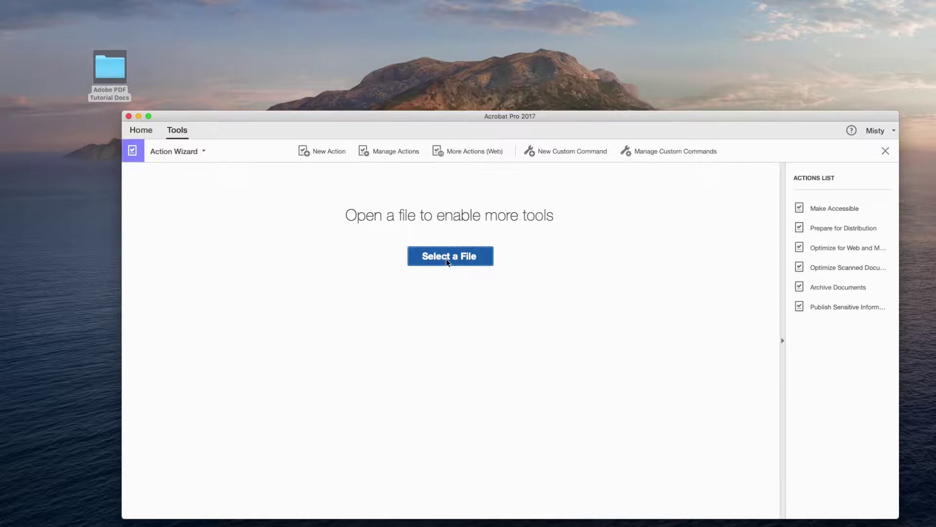
# Open the Eason v. Sentara Careplex Hosp. case PDF.
pyautogui.click(116, 67)
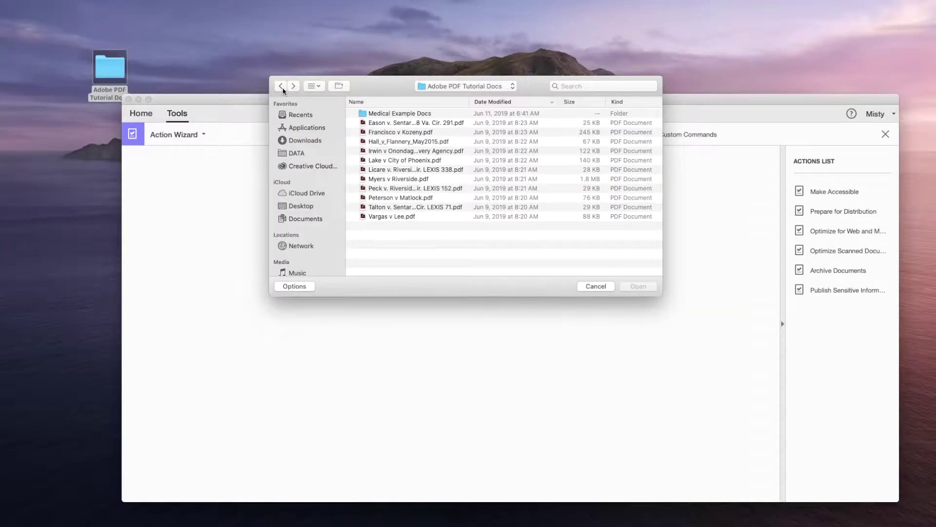
pyautogui.click(394, 123)
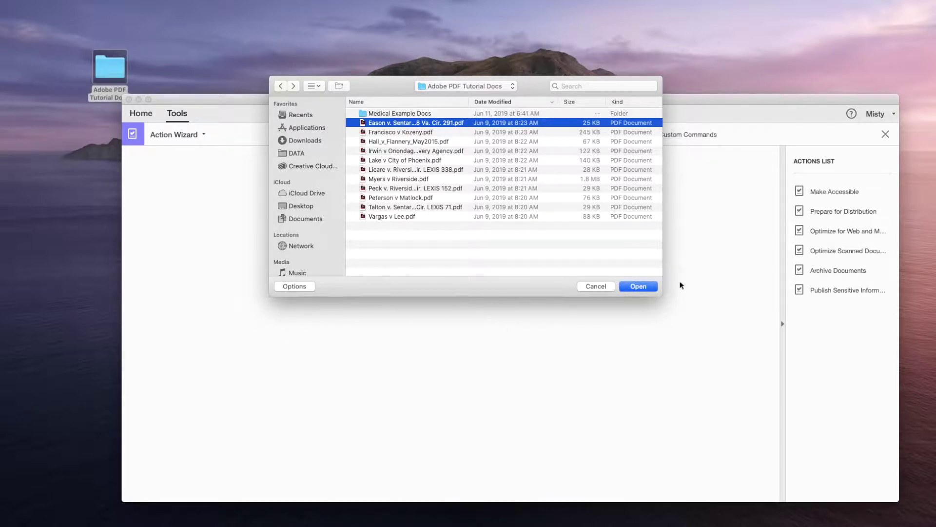
pyautogui.click(648, 287)
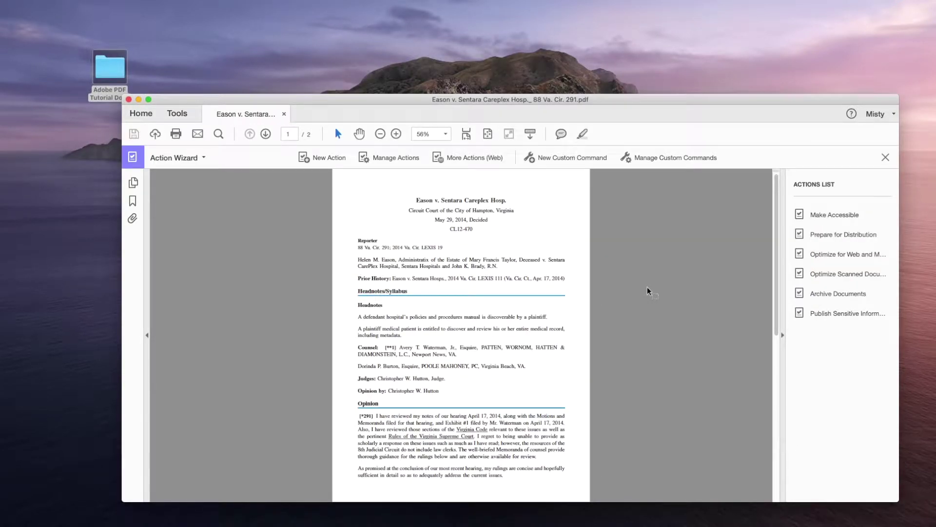
# Show page thumbnails, go to page 2, and open the Adobe PDF Tutorial Docs folder in Finder.
pyautogui.click(134, 187)
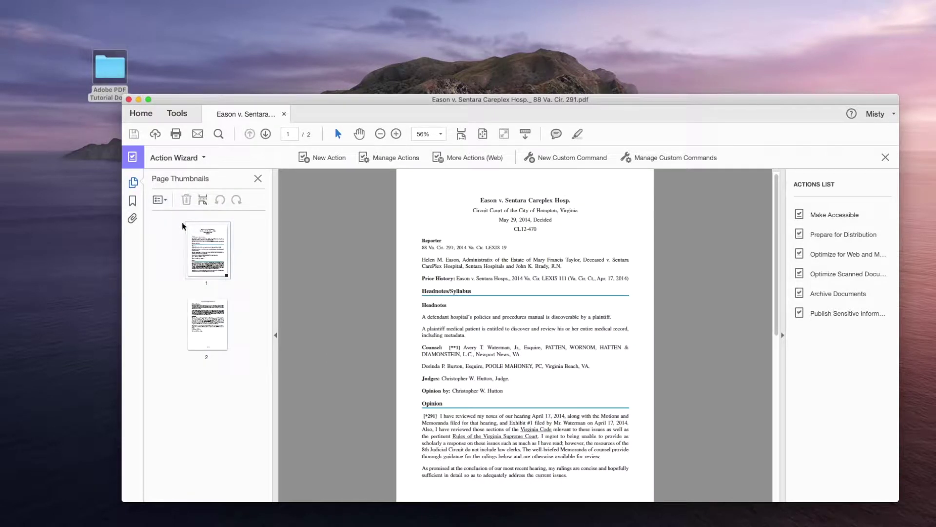
pyautogui.click(205, 347)
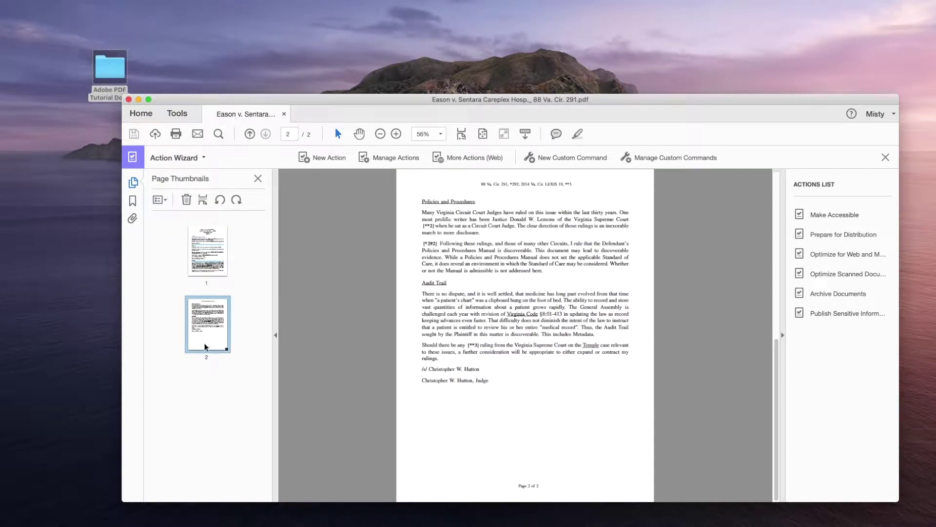
pyautogui.doubleClick(114, 75)
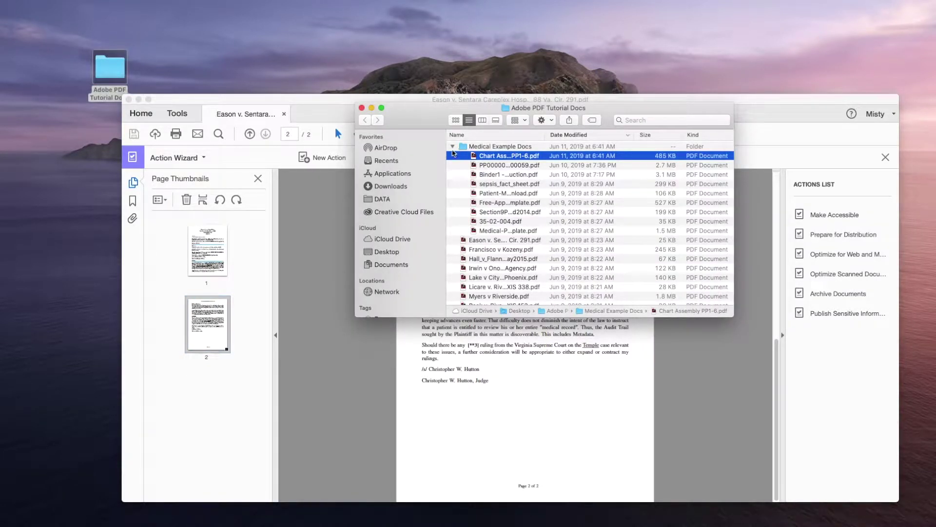
# Drag Francisco v Kozeny.pdf through Vargas v Lee.pdf from Finder into the thumbnails after page 2.
pyautogui.click(453, 149)
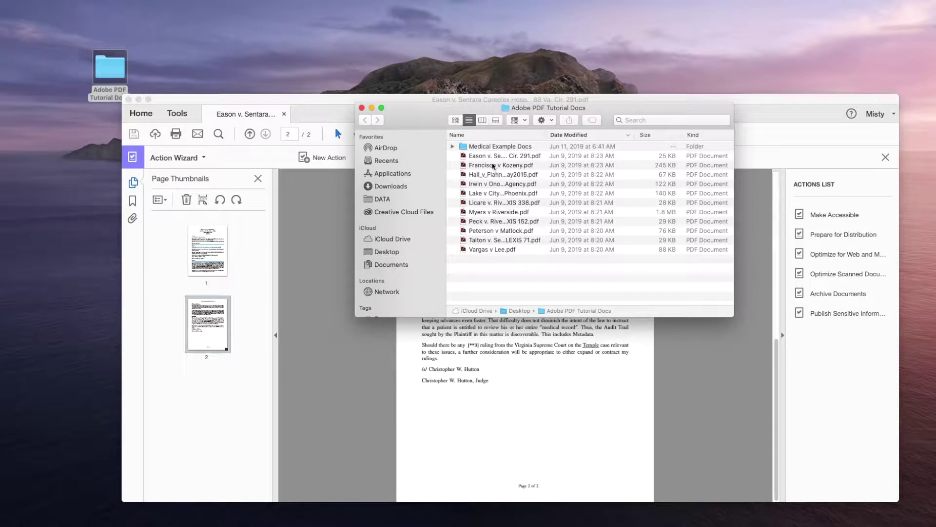
pyautogui.click(493, 166)
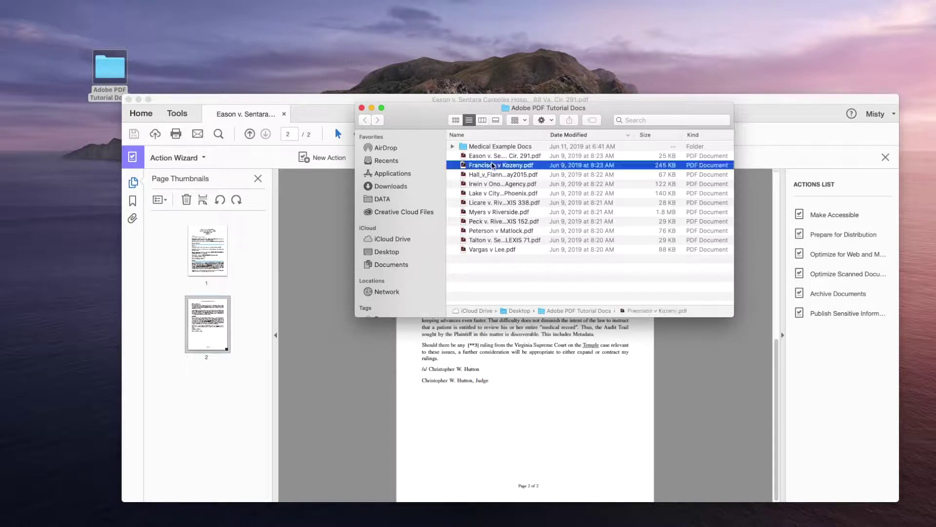
pyautogui.keyDown('shift'); pyautogui.click(496, 249); pyautogui.keyUp('shift')
pyautogui.moveTo(495, 252); pyautogui.dragTo(201, 442)
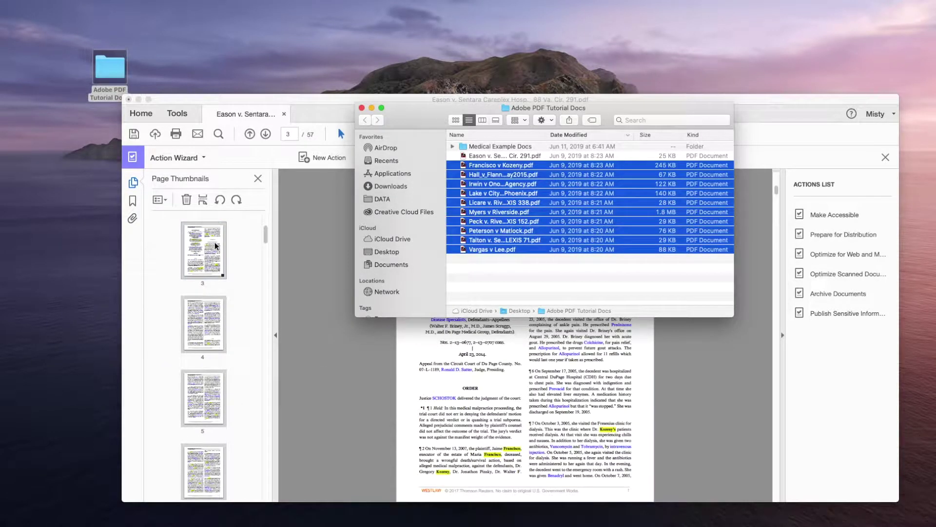
pyautogui.scroll(3, 215, 246)
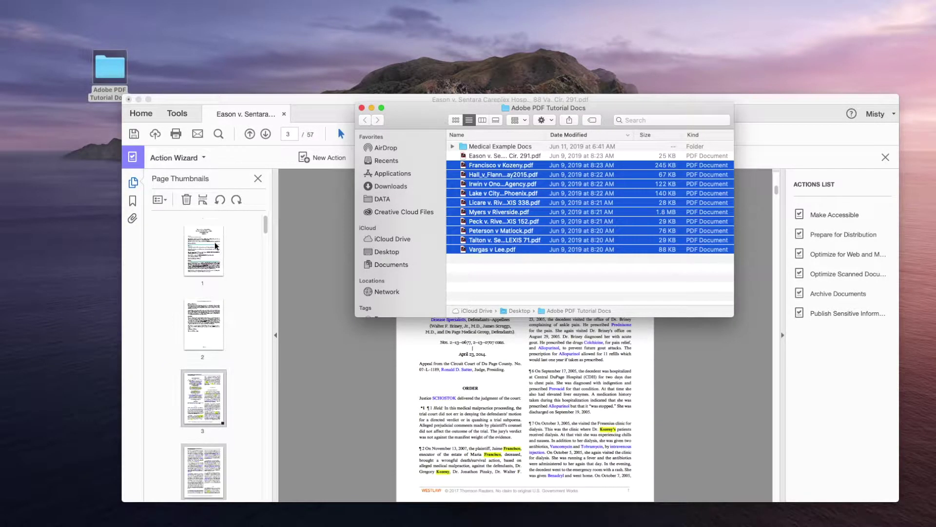
pyautogui.click(374, 97)
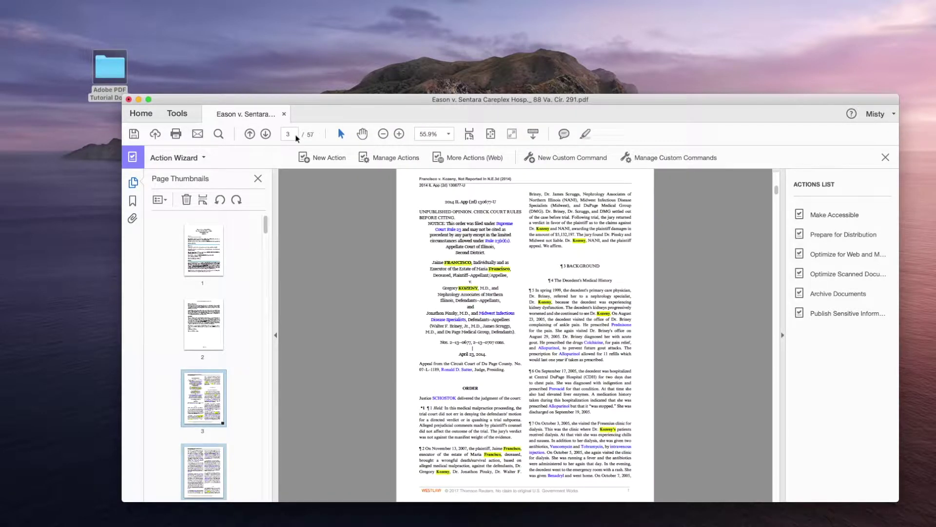
pyautogui.click(132, 202)
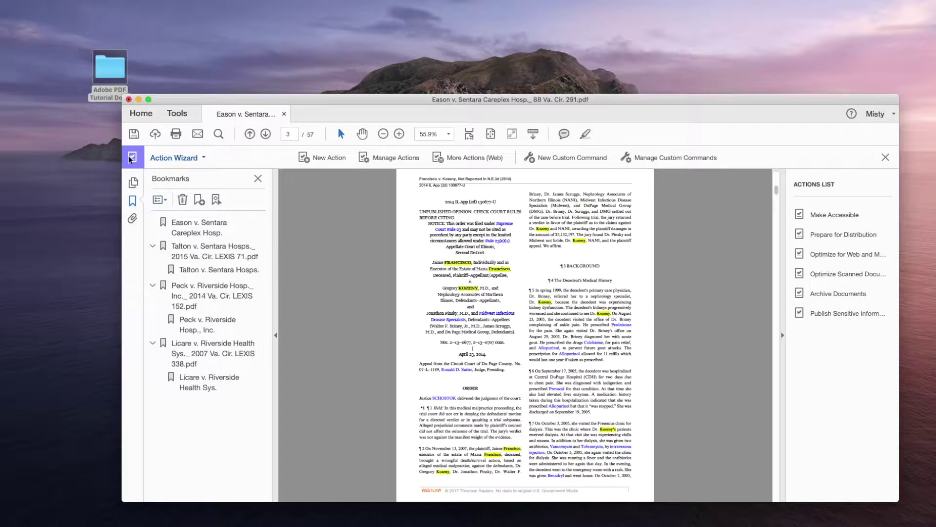
pyautogui.click(135, 182)
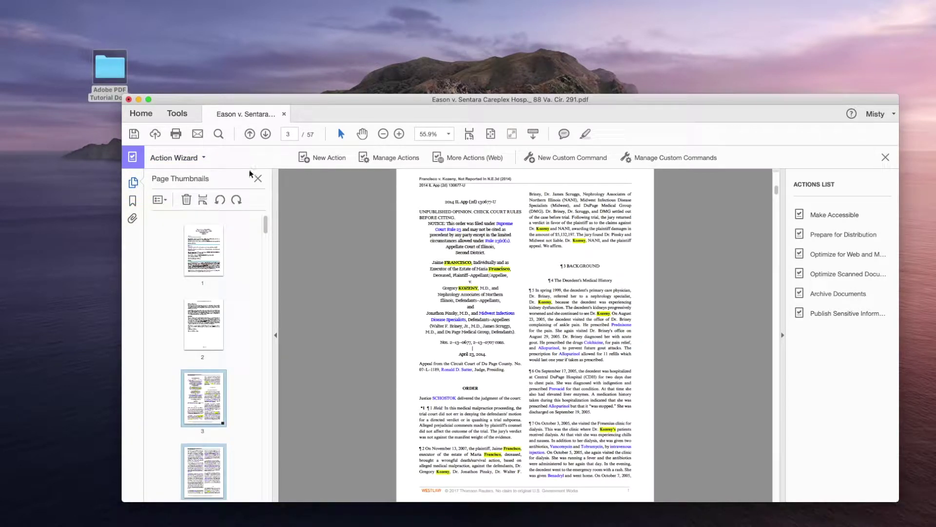
pyautogui.click(405, 159)
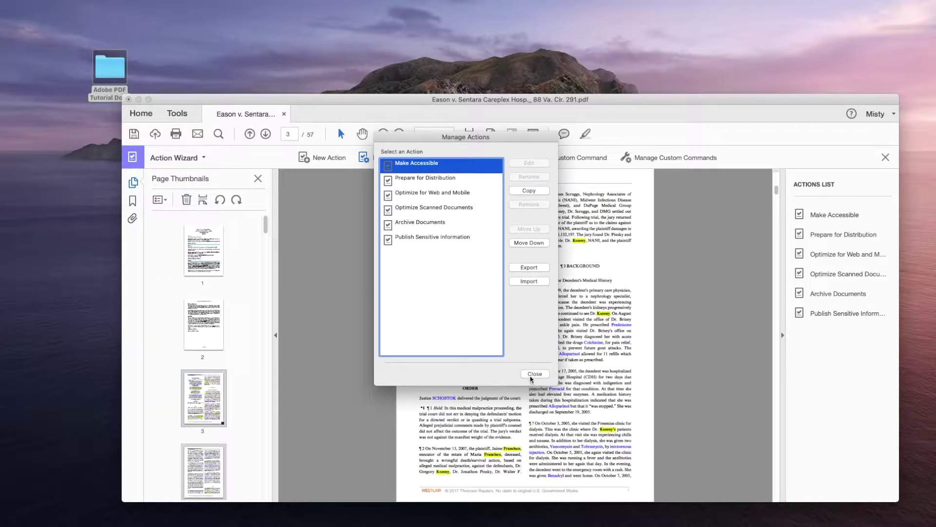
pyautogui.click(534, 375)
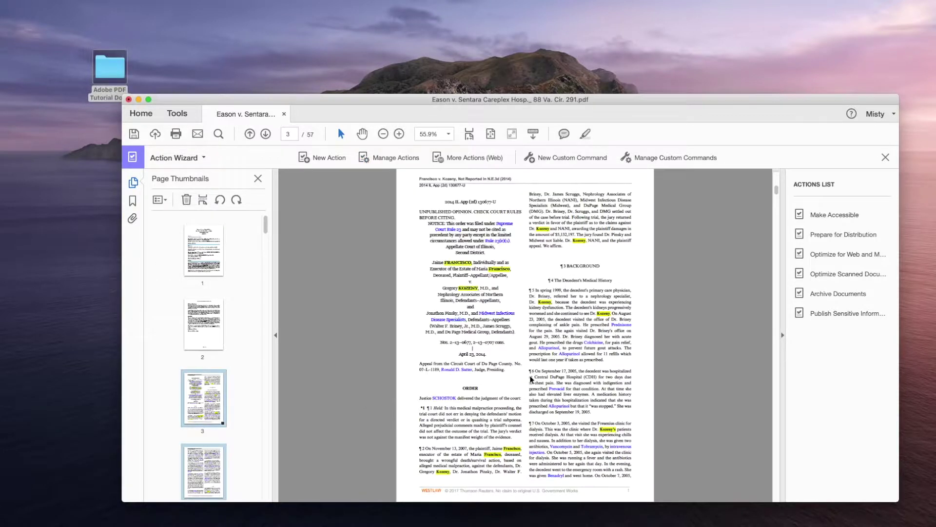
# Start a new action and add Add Bates Numbering from the Pages tools as its first step.
pyautogui.click(328, 157)
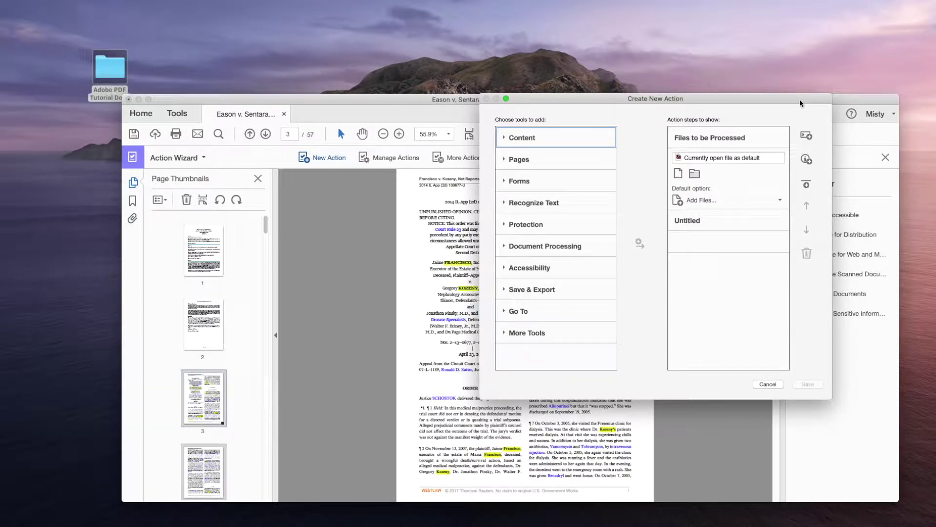
pyautogui.click(506, 139)
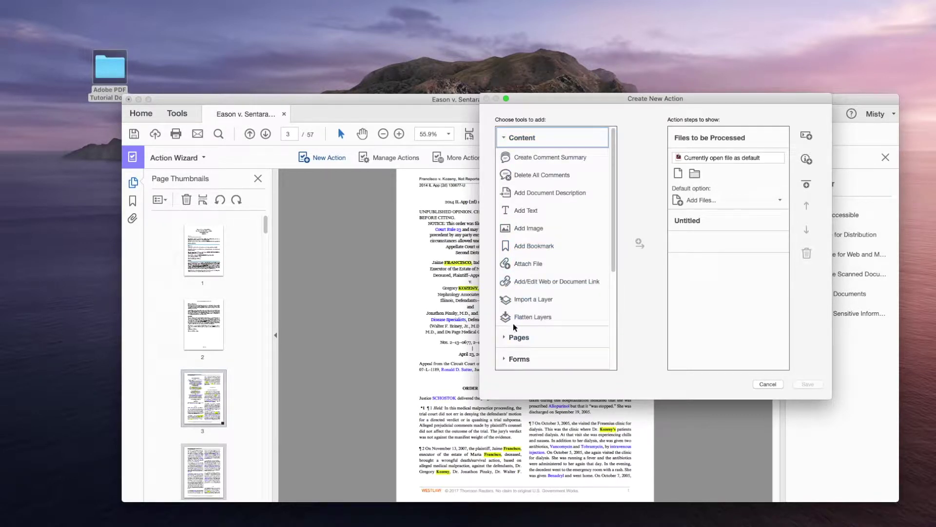
pyautogui.click(505, 139)
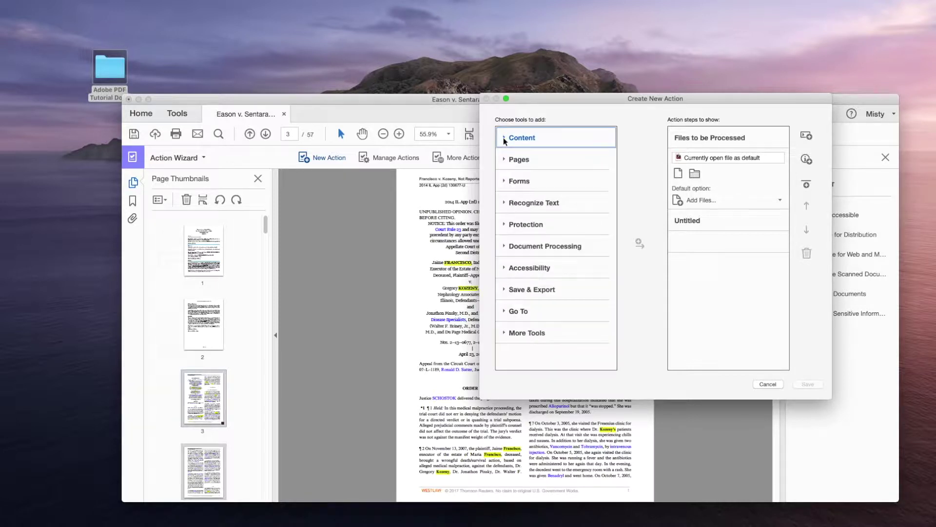
pyautogui.click(505, 160)
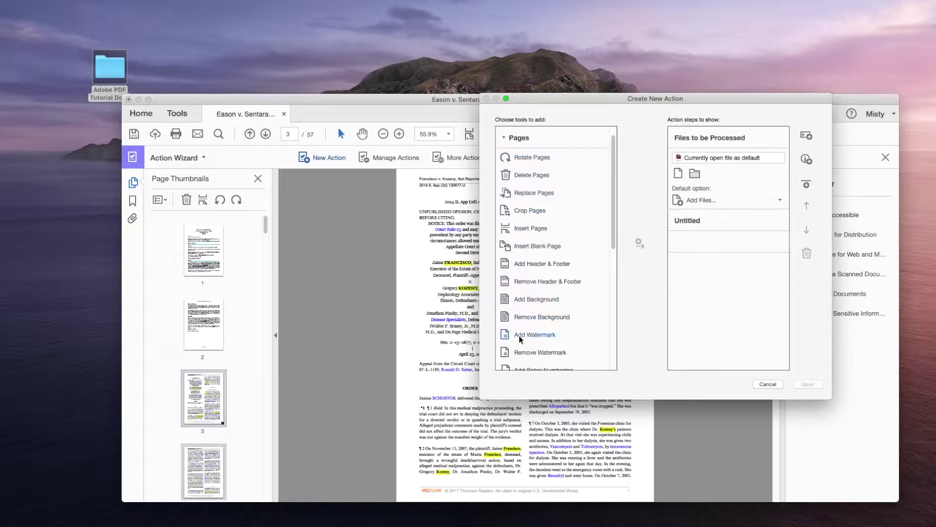
pyautogui.scroll(-5, 520, 361)
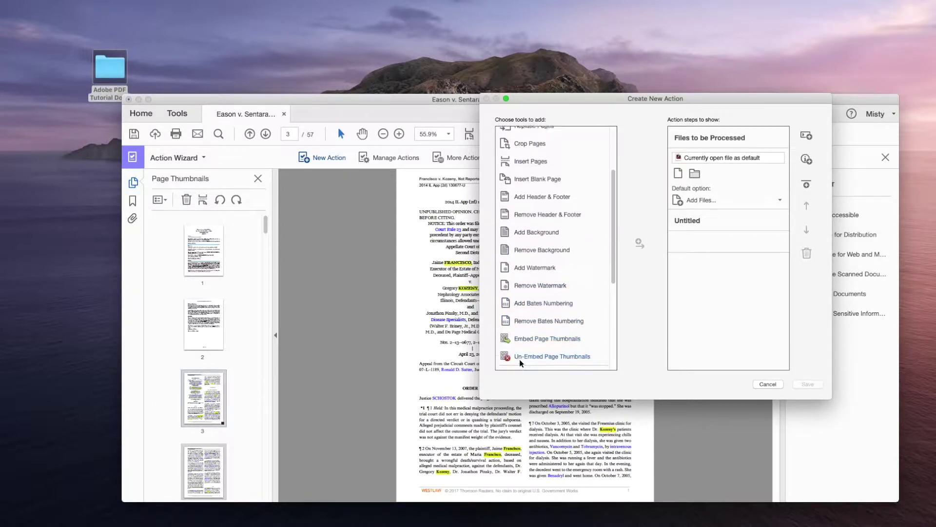
pyautogui.click(528, 294)
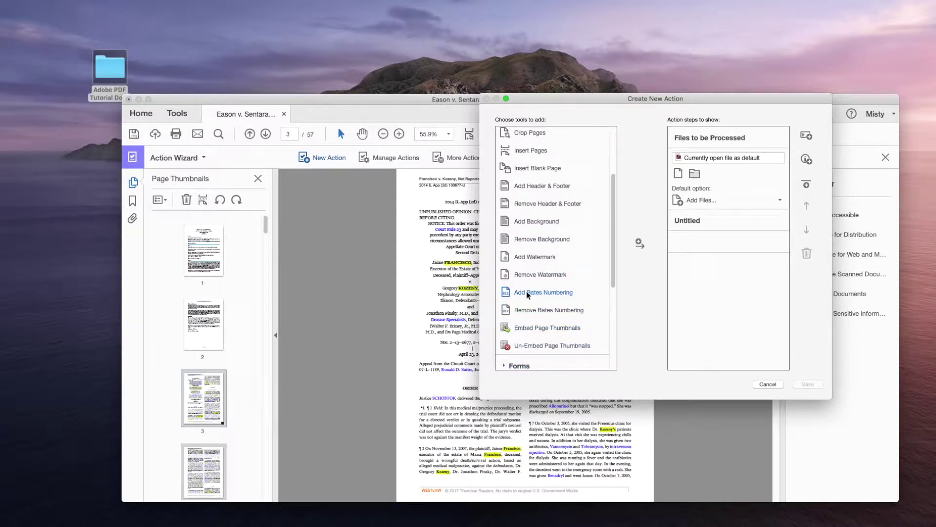
pyautogui.click(639, 245)
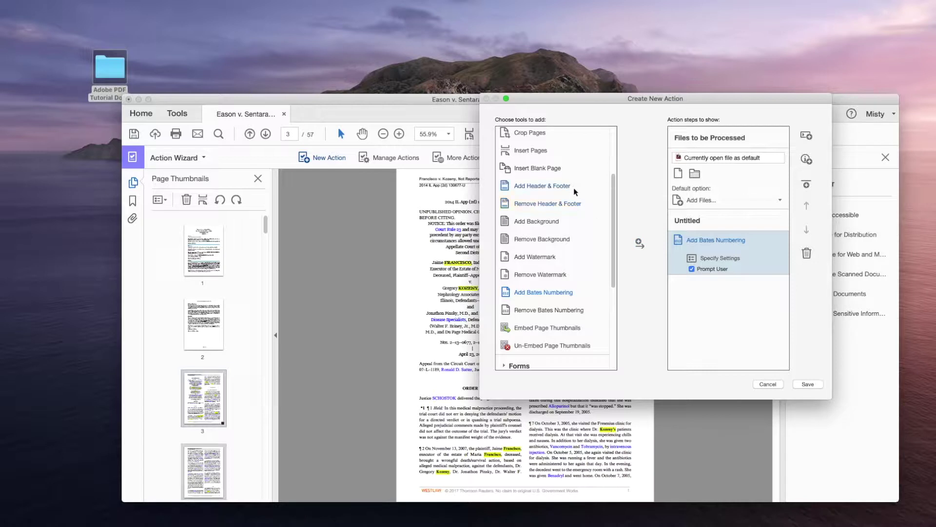
pyautogui.scroll(1, 576, 192)
pyautogui.scroll(5, 575, 191)
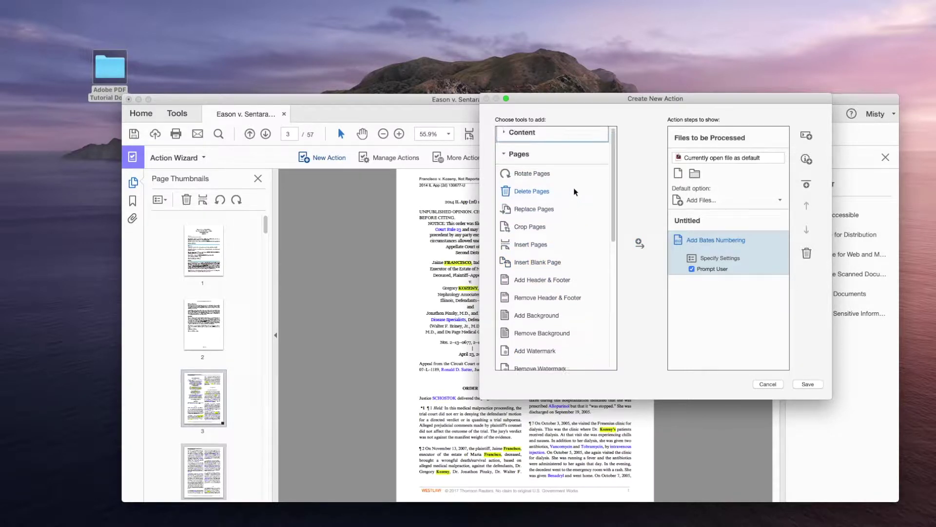
pyautogui.click(512, 160)
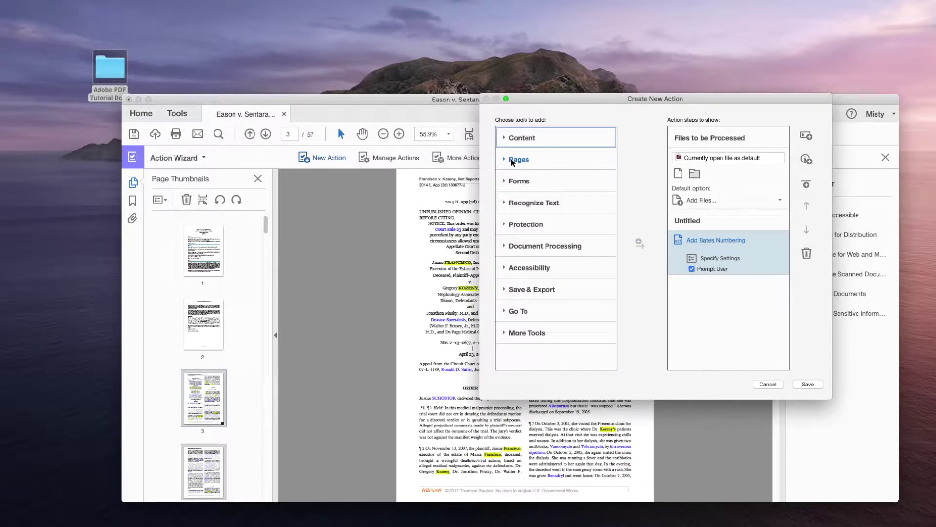
# Add Optimize Scanned Pages from the Recognize Text tools as the next action step.
pyautogui.click(514, 181)
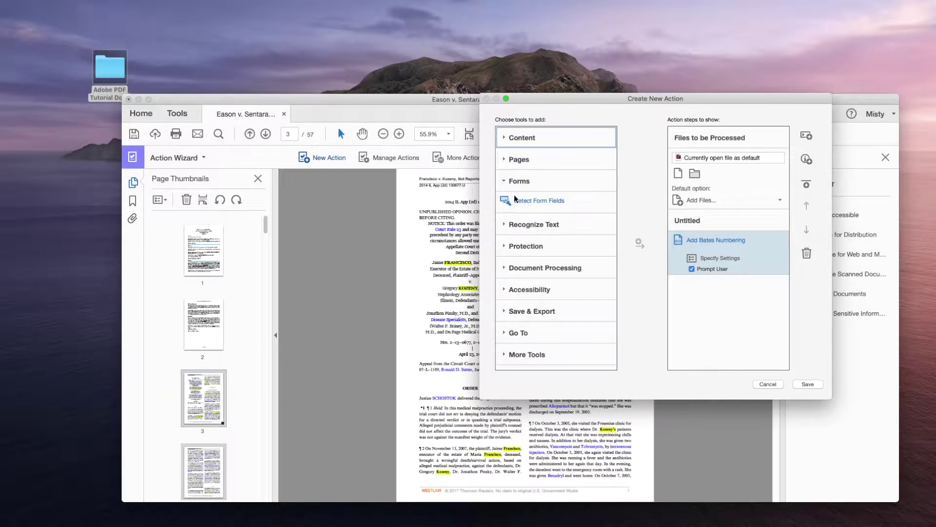
pyautogui.click(513, 184)
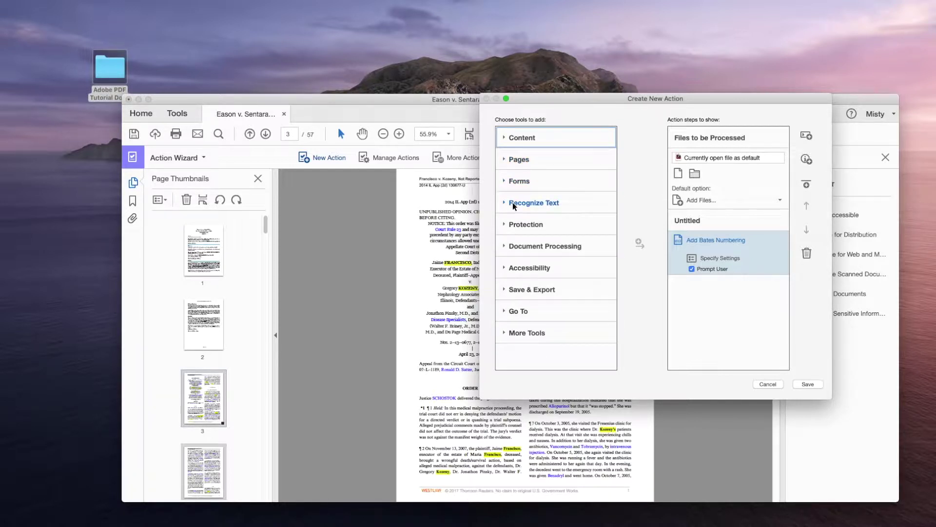
pyautogui.click(514, 205)
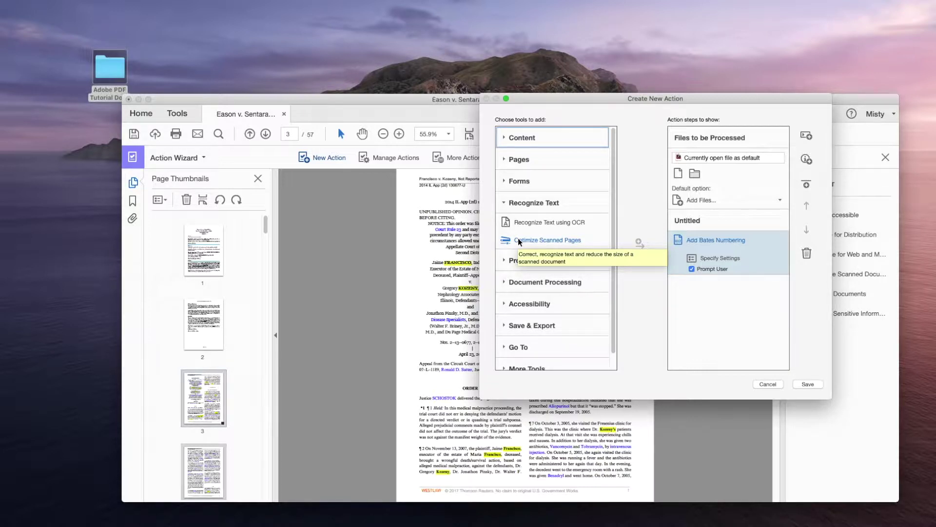
pyautogui.click(639, 243)
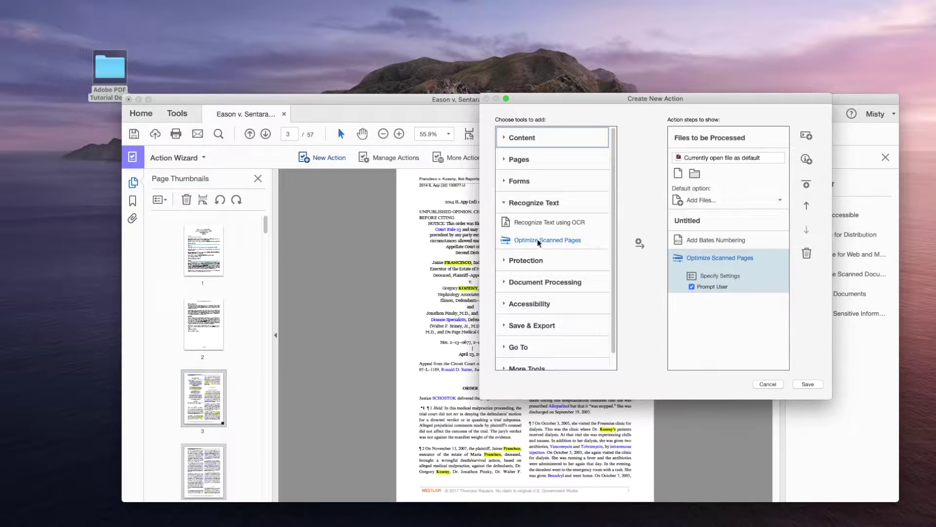
# Add Sanitize Document from the Protection tools as the third action step.
pyautogui.click(505, 261)
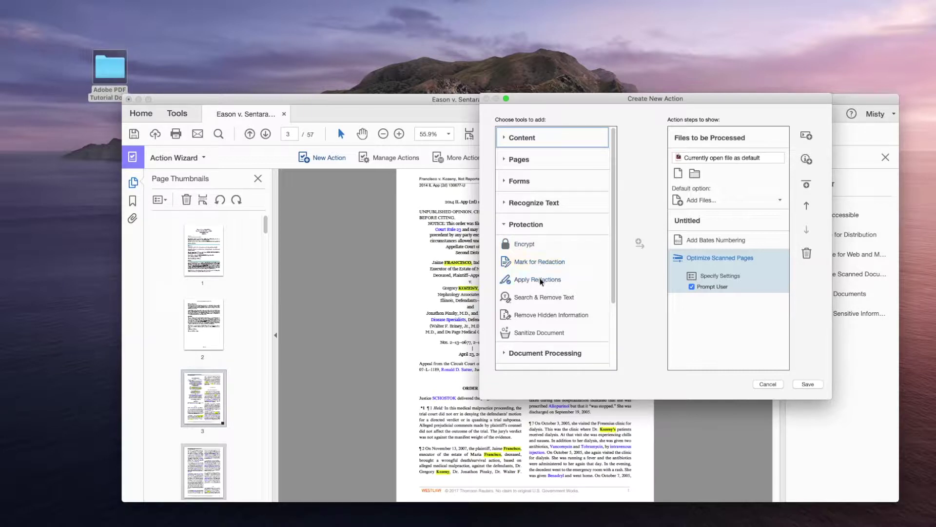
pyautogui.click(543, 333)
pyautogui.click(640, 244)
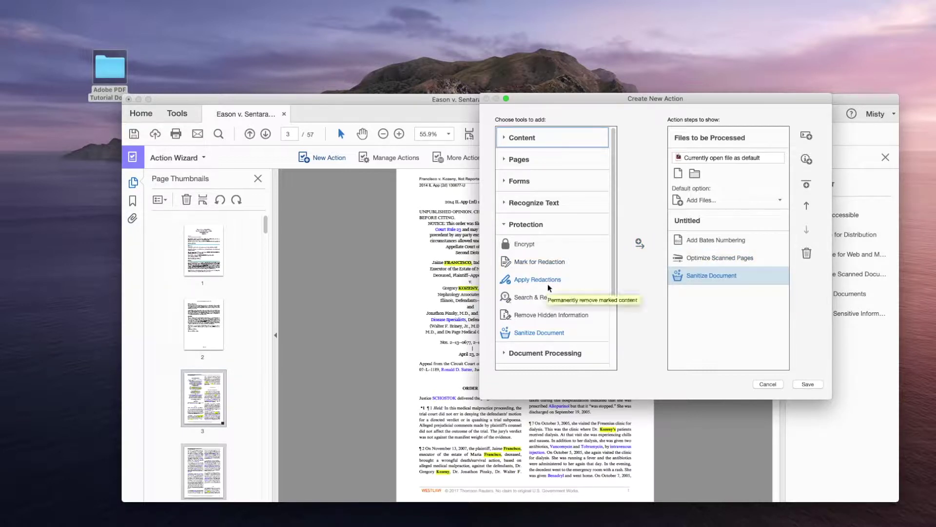
pyautogui.click(505, 224)
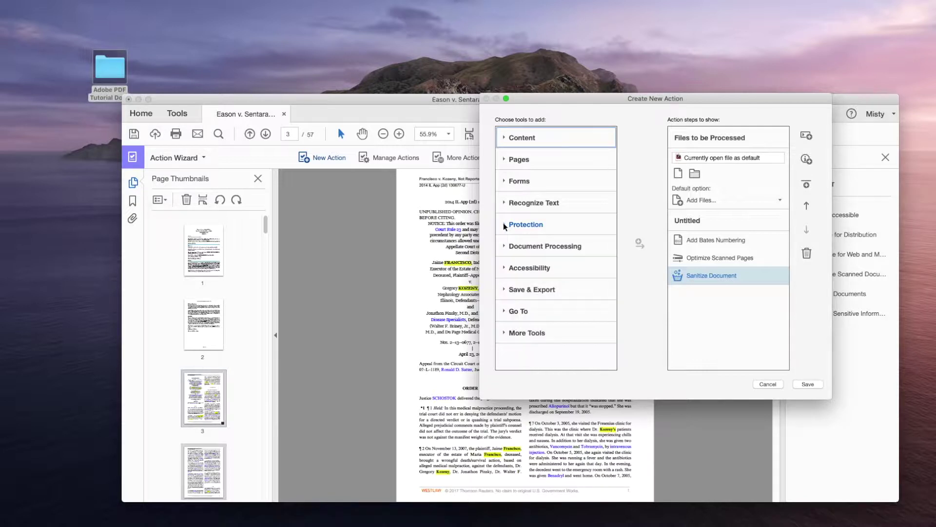
# Browse the tool groups and add a Save step from Save & Export after Sanitize Document.
pyautogui.click(505, 247)
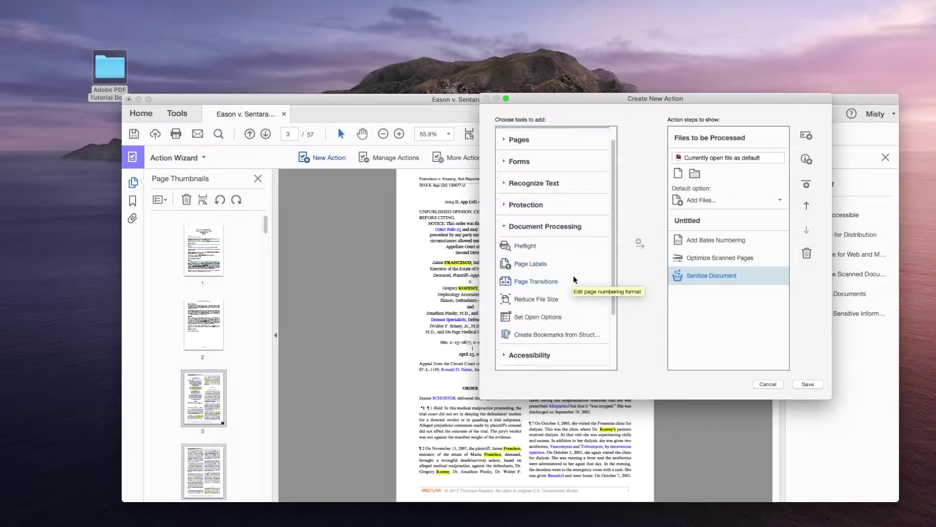
pyautogui.scroll(-2, 573, 277)
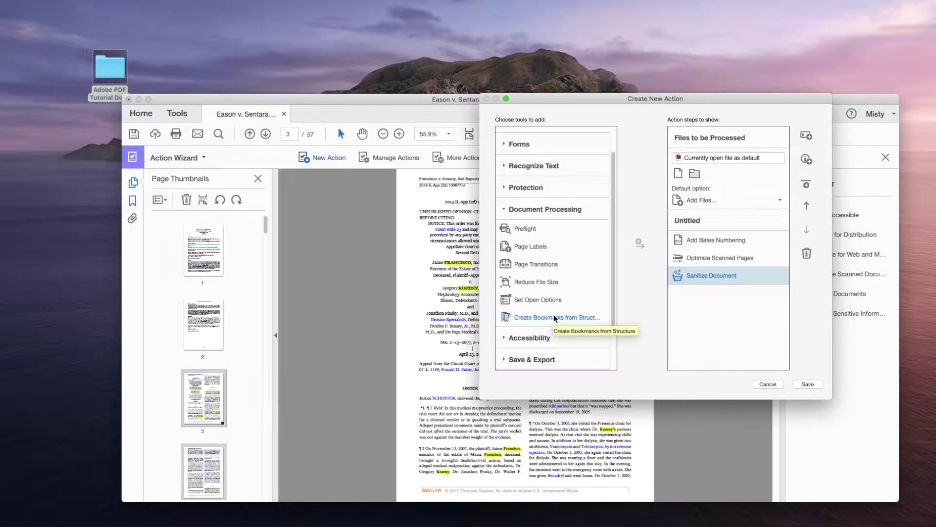
pyautogui.click(508, 209)
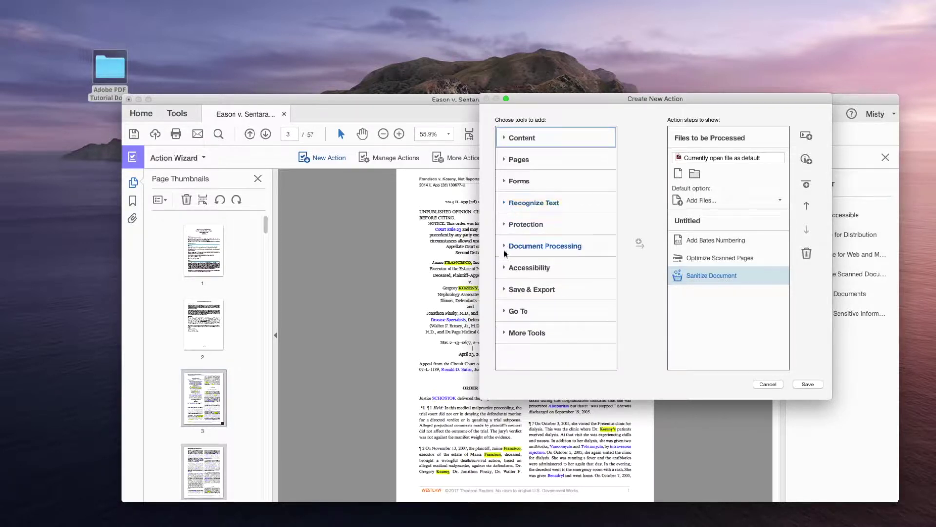
pyautogui.click(506, 267)
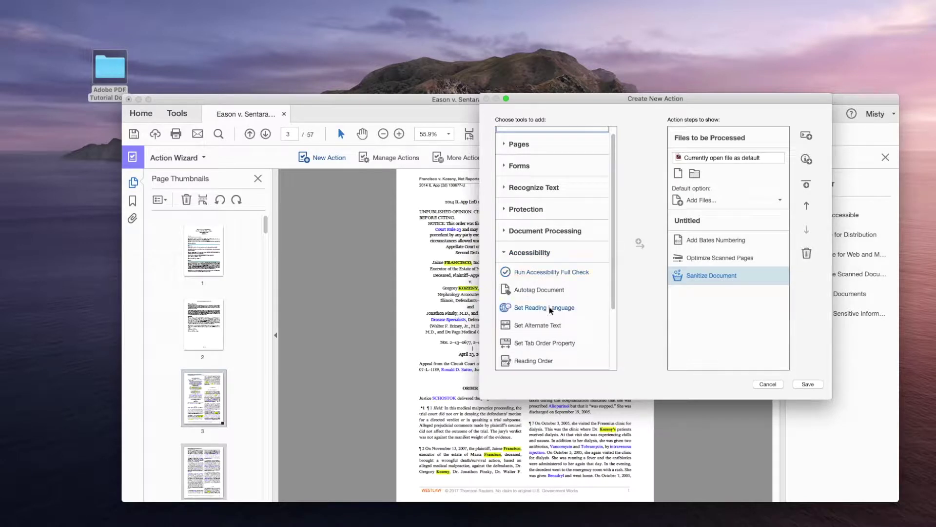
pyautogui.scroll(-5, 561, 330)
pyautogui.scroll(4, 561, 330)
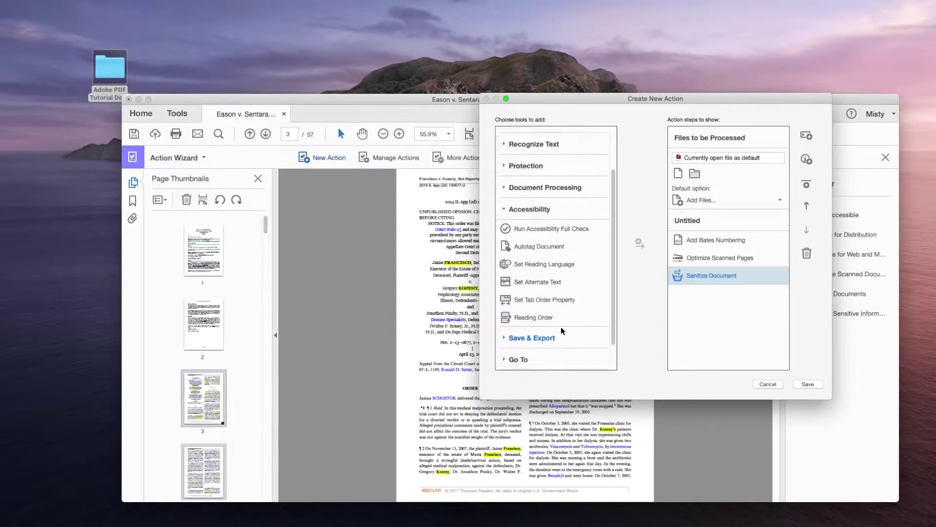
pyautogui.click(505, 239)
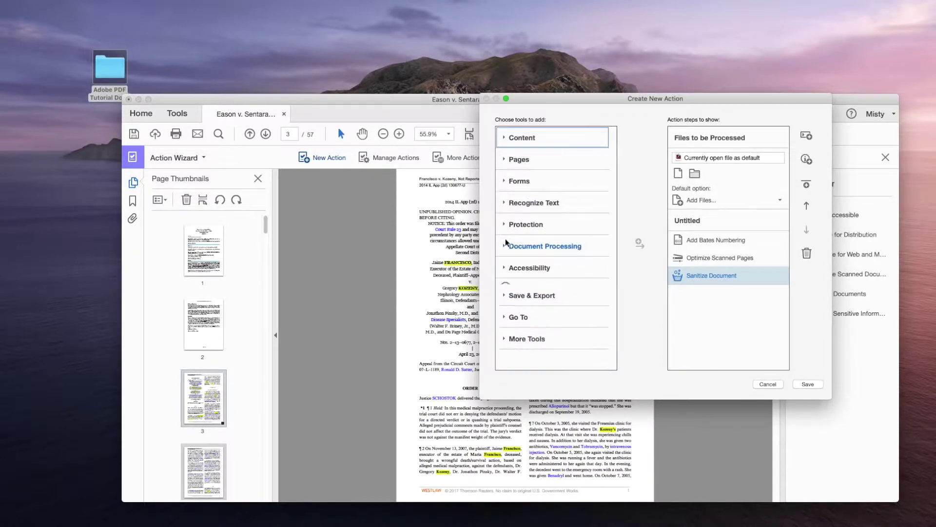
pyautogui.click(507, 287)
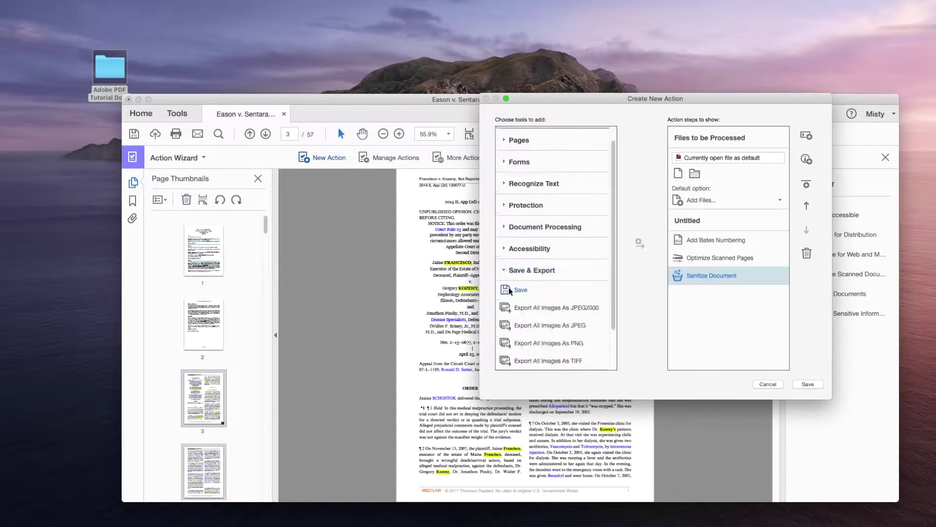
pyautogui.scroll(-2, 580, 298)
pyautogui.scroll(2, 580, 299)
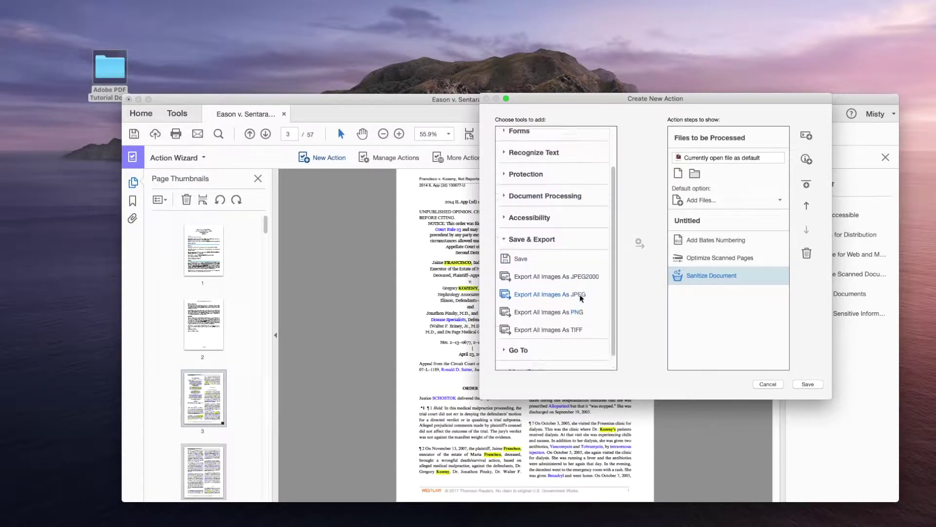
pyautogui.click(517, 279)
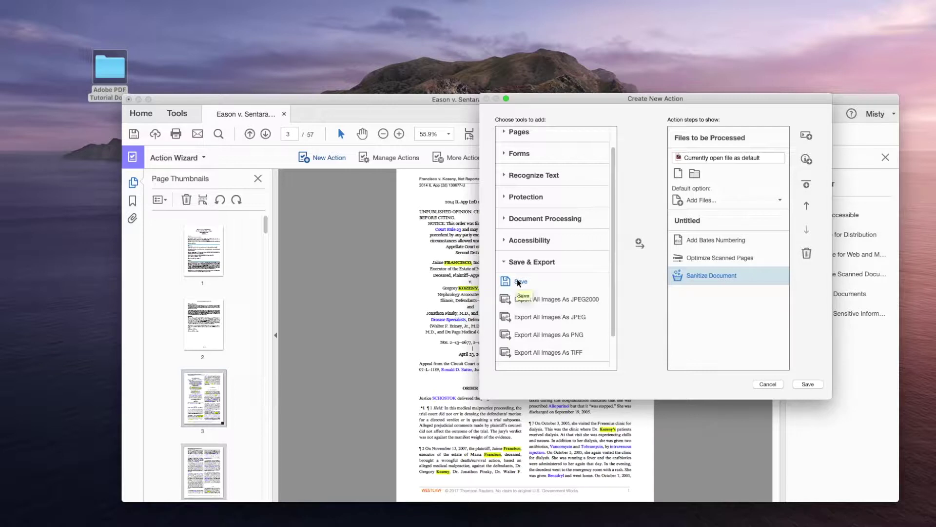
pyautogui.click(639, 244)
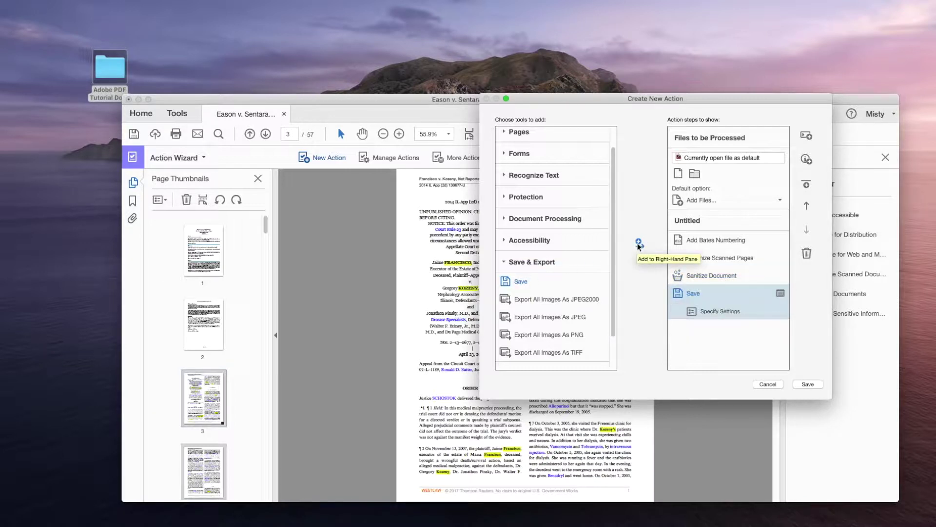
pyautogui.scroll(-2, 549, 316)
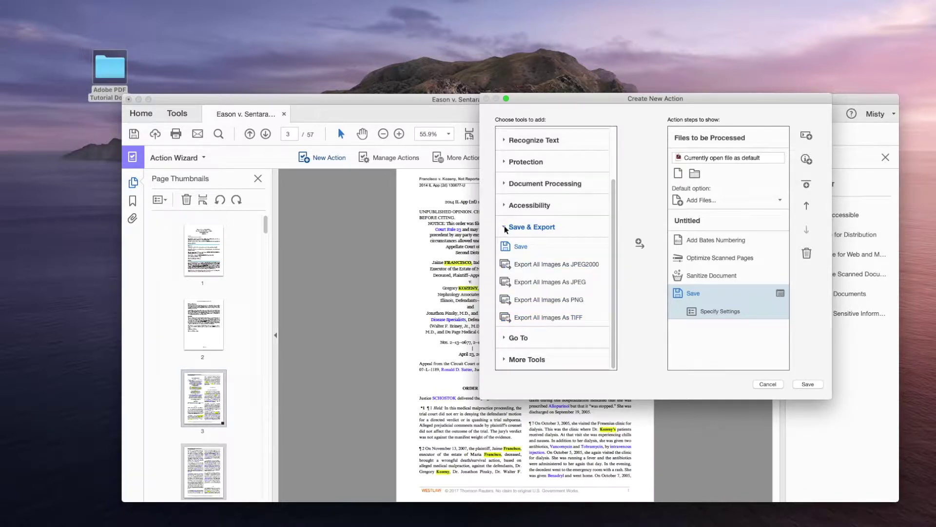
pyautogui.click(504, 225)
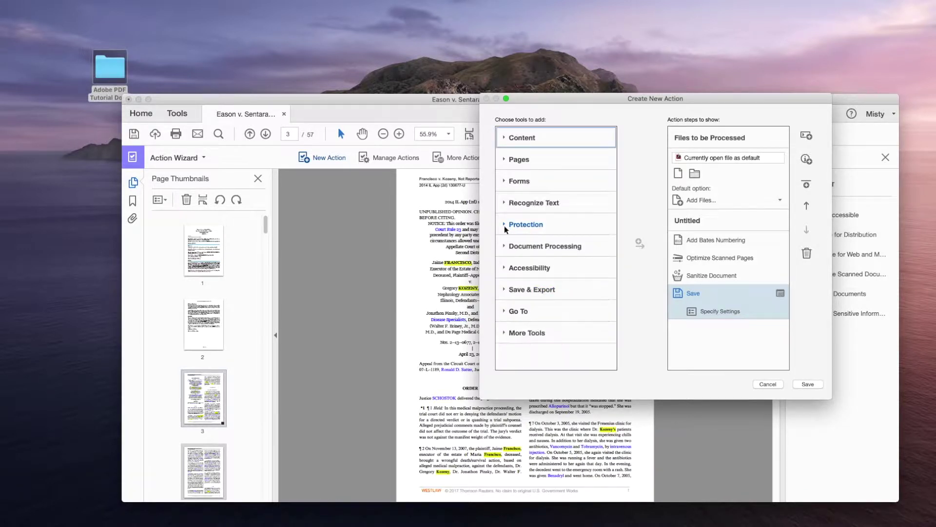
# Expand and scroll through the full list of tool sets, then collapse it.
pyautogui.click(506, 311)
pyautogui.scroll(-10, 505, 310)
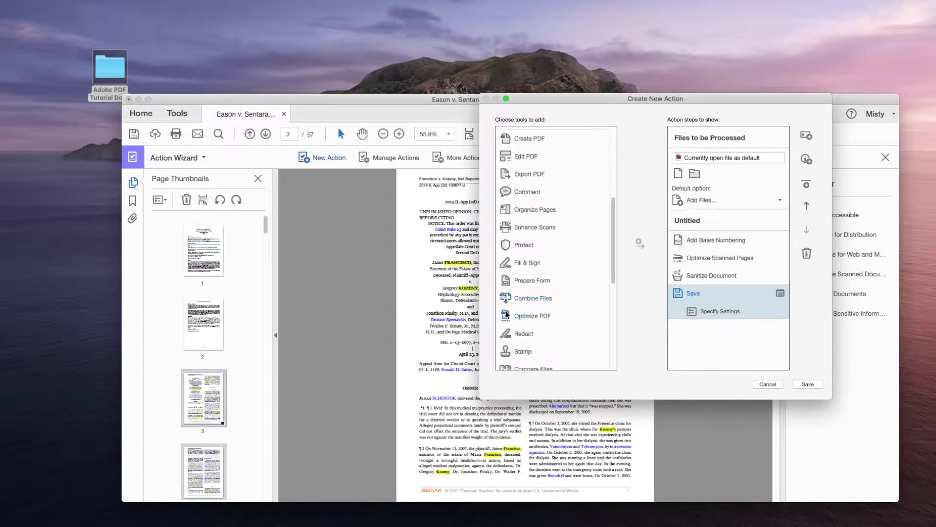
pyautogui.scroll(1, 506, 313)
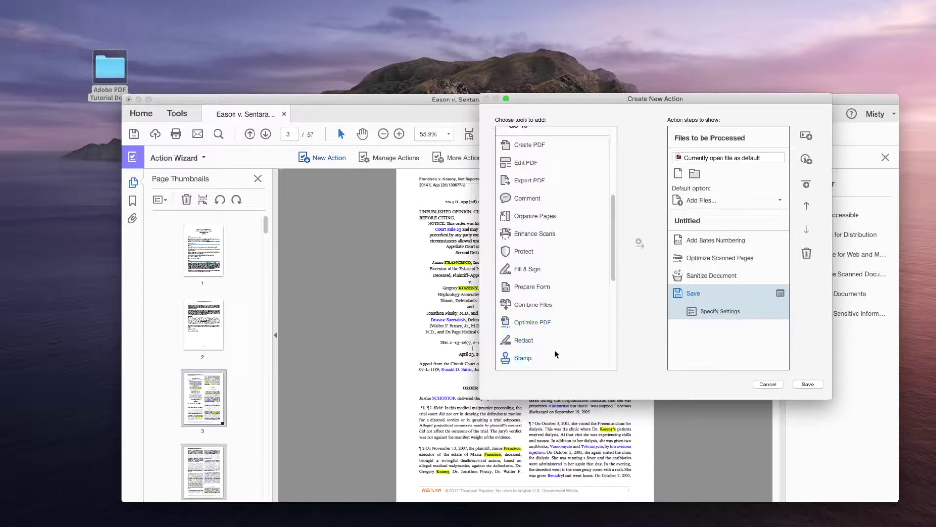
pyautogui.scroll(-3, 553, 356)
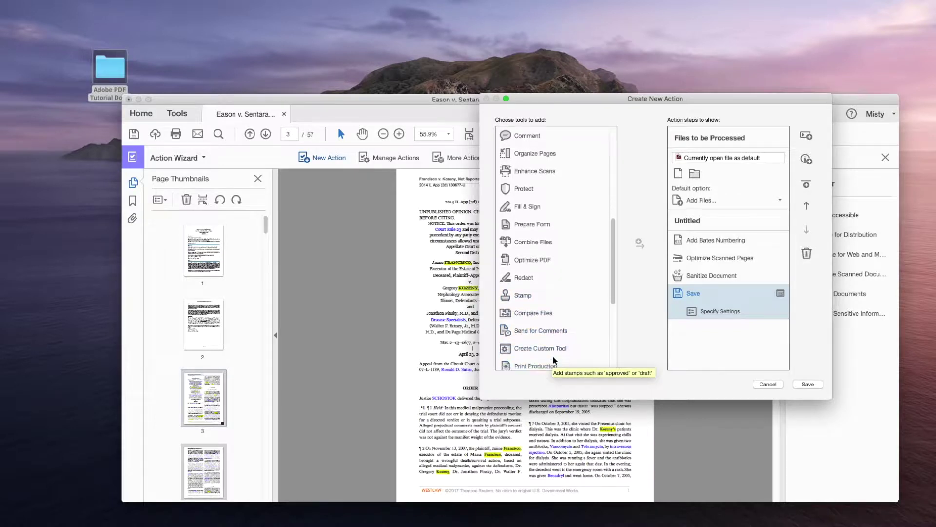
pyautogui.scroll(-6, 553, 360)
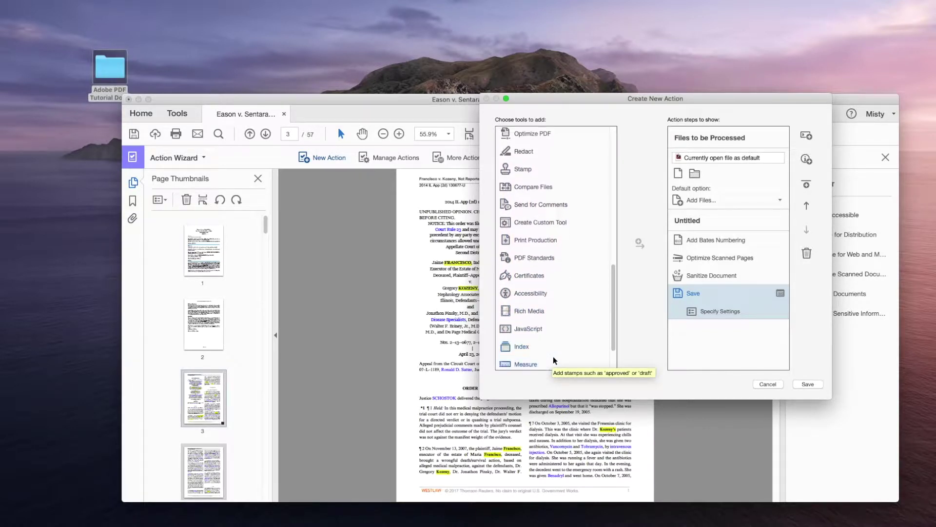
pyautogui.scroll(-2, 554, 359)
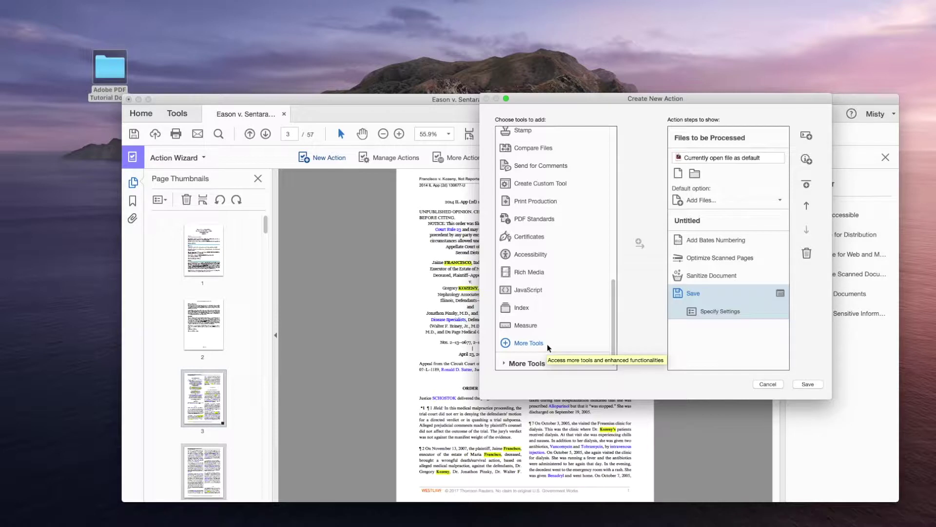
pyautogui.scroll(7, 585, 242)
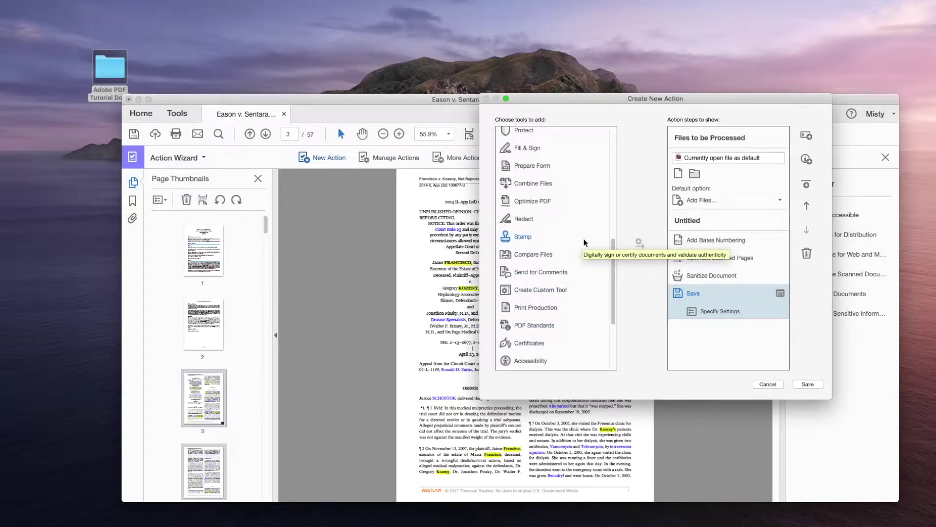
pyautogui.scroll(8, 584, 242)
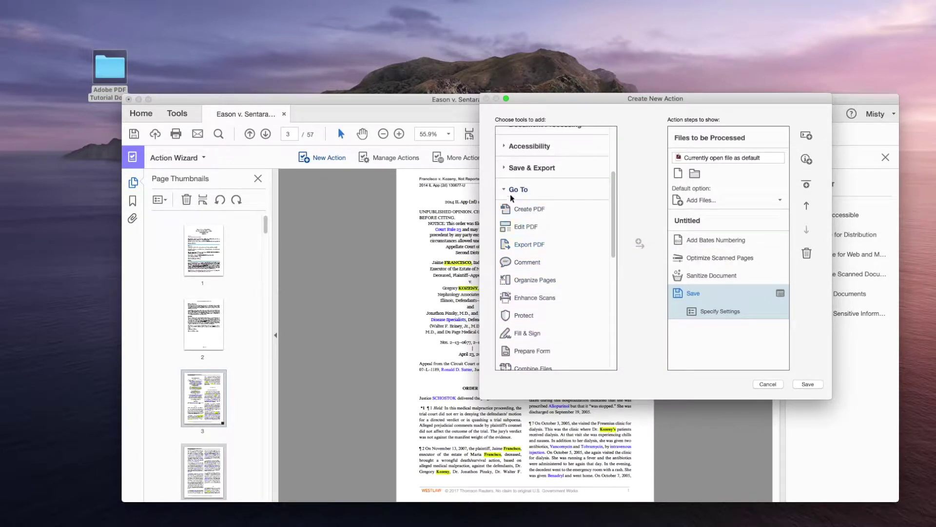
pyautogui.click(505, 188)
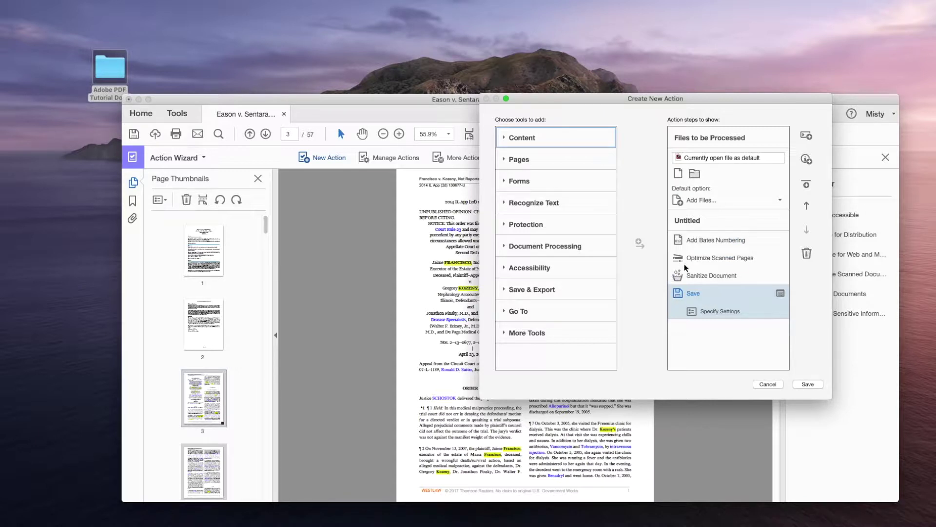
# Add a second Save step and move it up twice, above Sanitize Document.
pyautogui.click(507, 290)
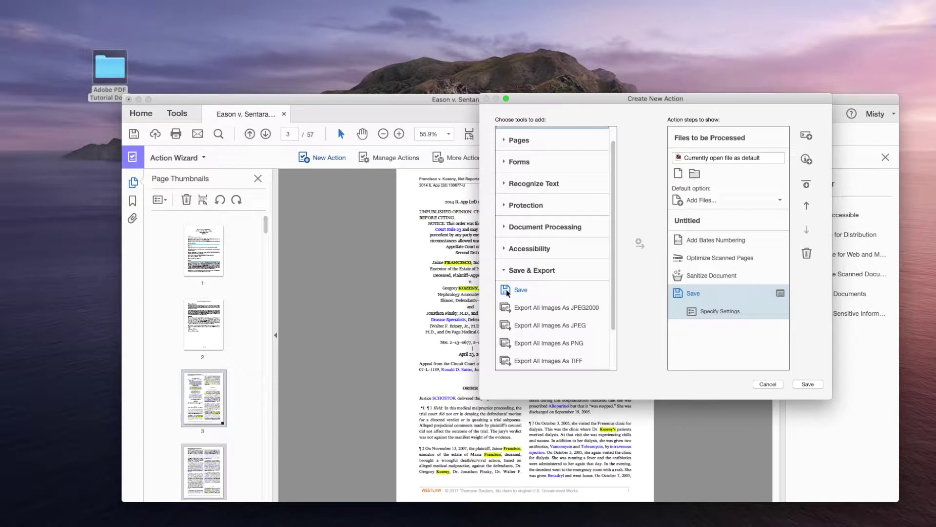
pyautogui.click(508, 291)
pyautogui.click(639, 245)
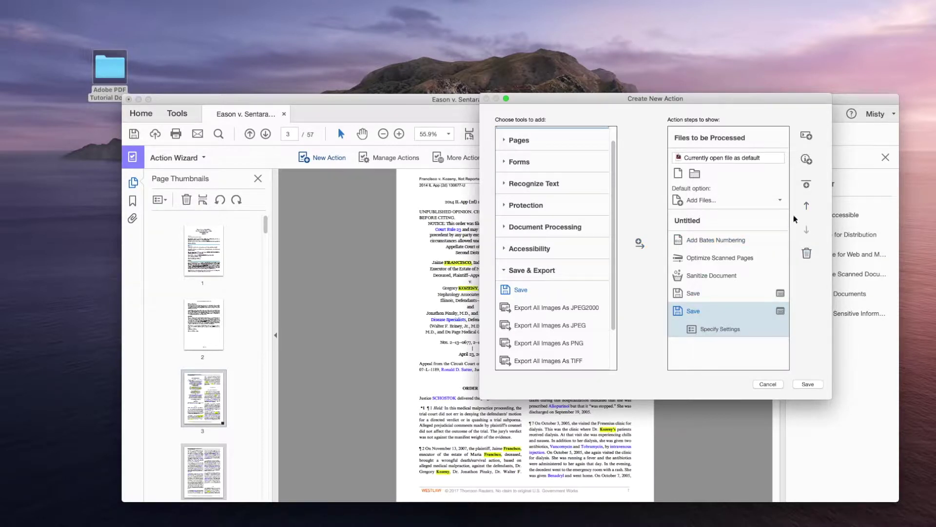
pyautogui.click(807, 206)
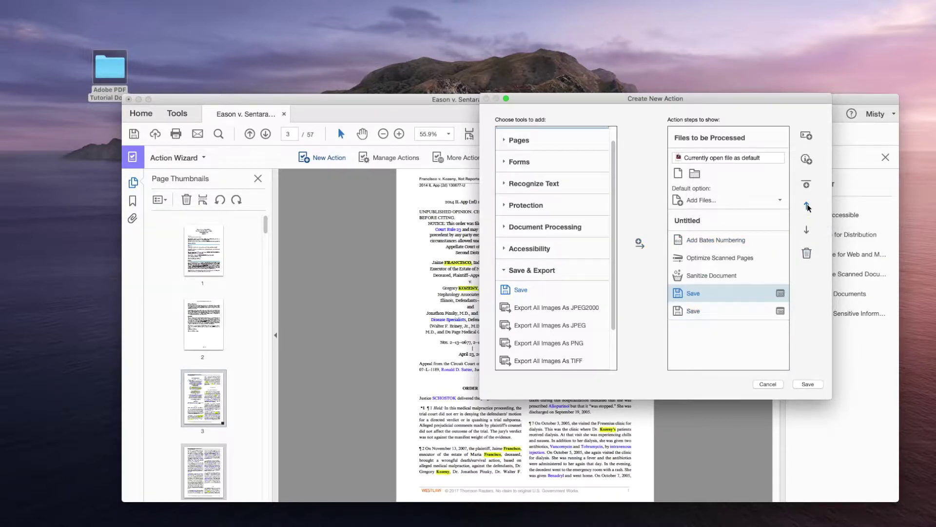
pyautogui.click(807, 206)
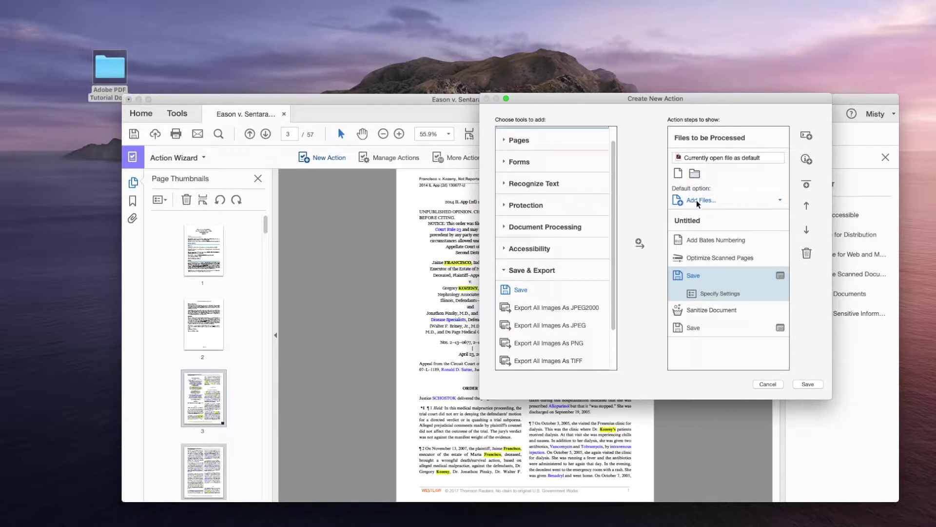
# Review the default files-to-process choices unchanged, then select the Add Bates Numbering step.
pyautogui.click(780, 200)
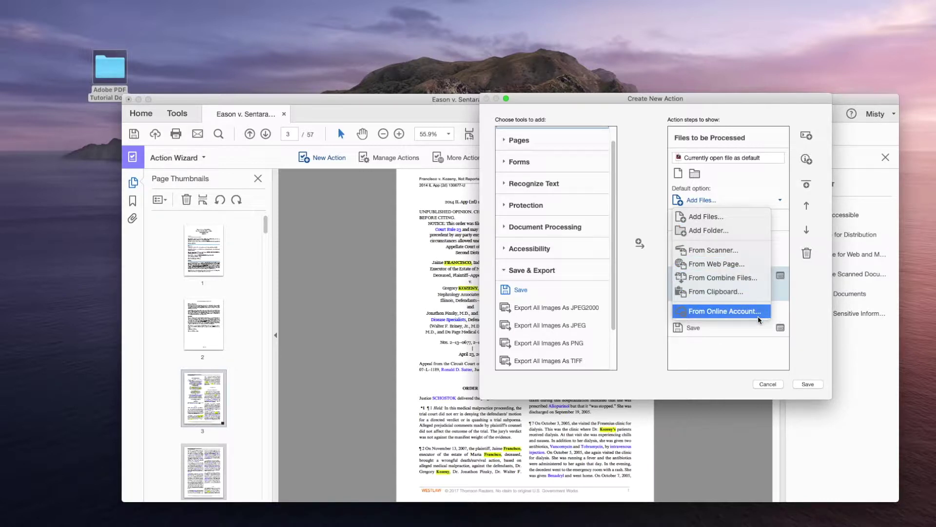
pyautogui.click(781, 119)
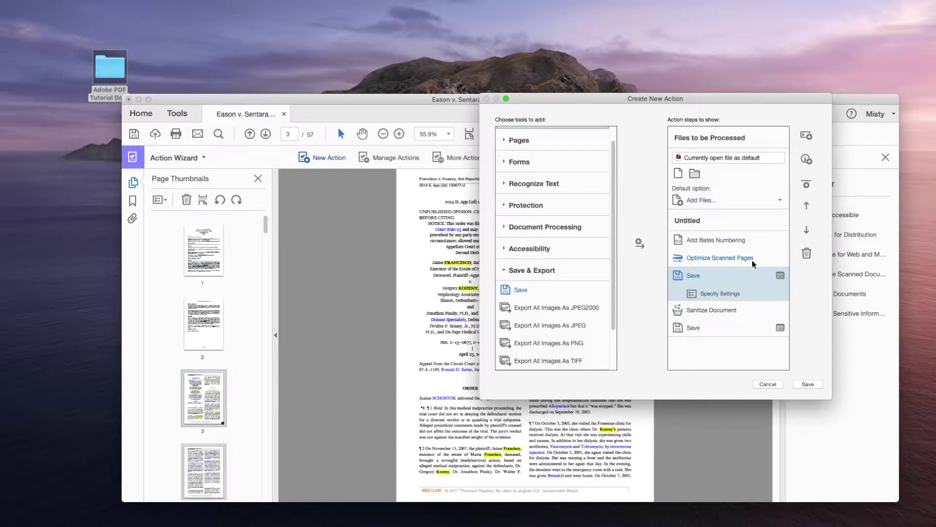
pyautogui.click(724, 247)
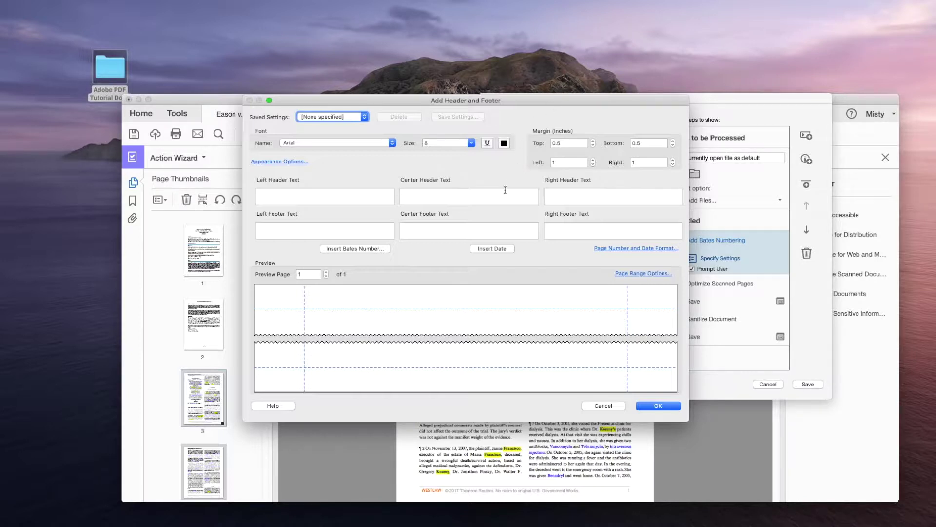
# Insert a six-digit Bates number with prefix PP into the centre footer.
pyautogui.click(502, 234)
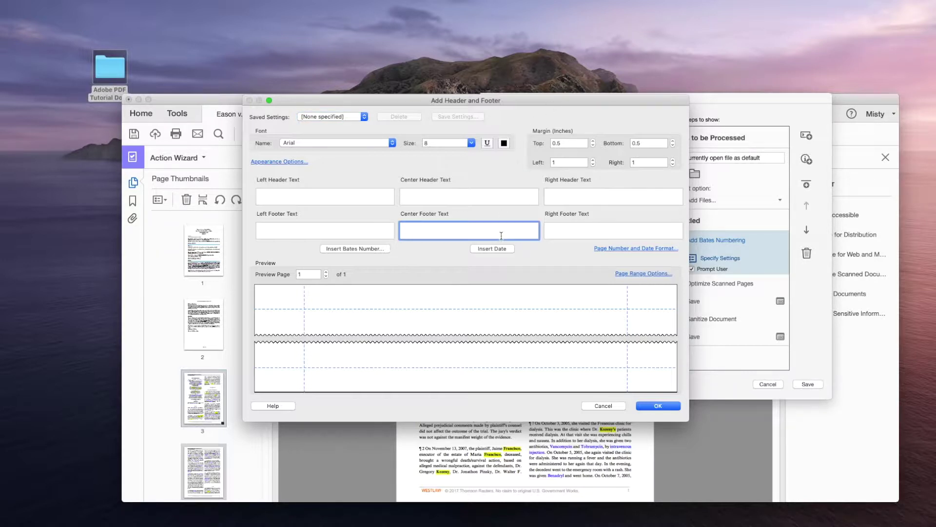
pyautogui.write('PP')
pyautogui.click(384, 249)
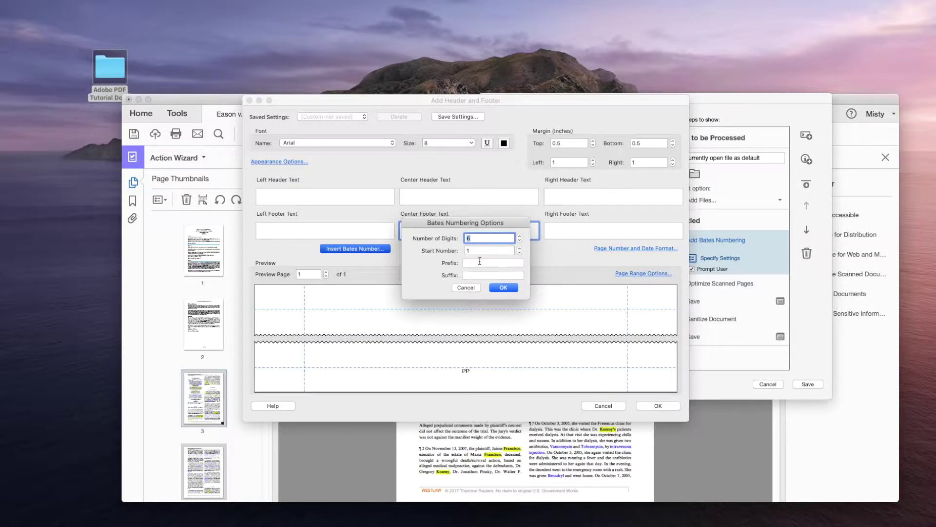
pyautogui.click(504, 287)
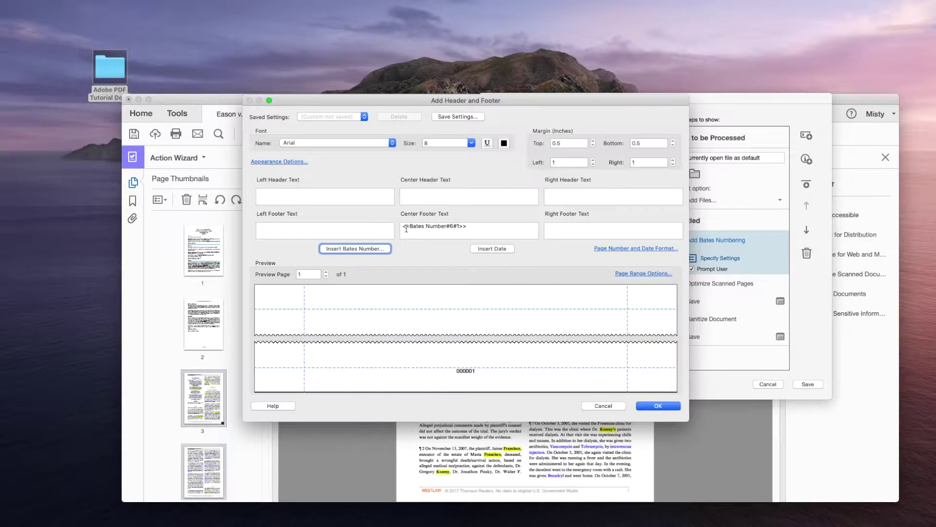
pyautogui.click(359, 248)
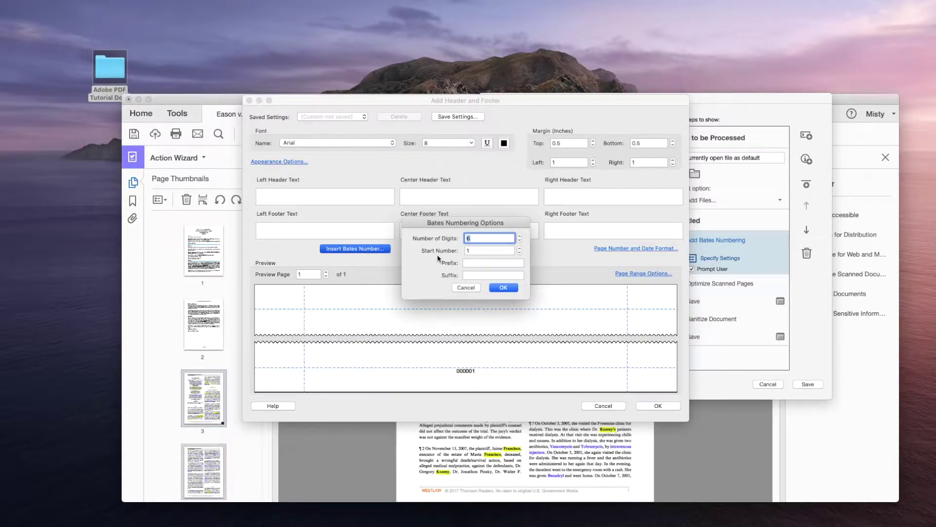
pyautogui.click(468, 263)
pyautogui.write('PP')
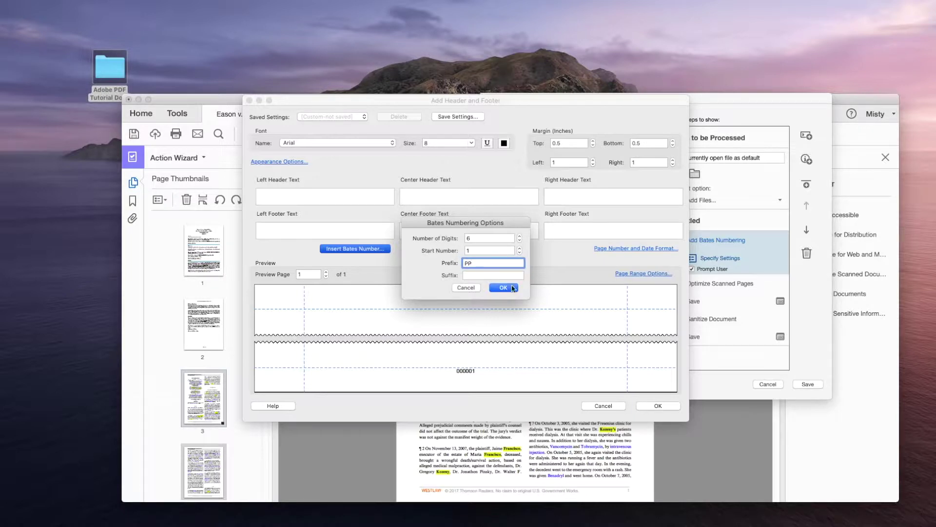
pyautogui.click(511, 289)
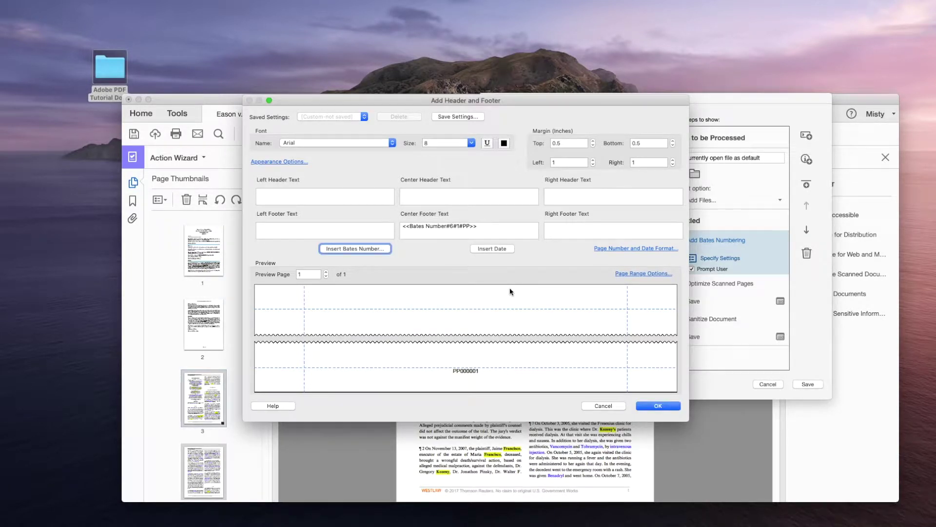
# Set bottom margin to 0.3 inch, font size 10, and shrink pages to avoid overwriting content.
pyautogui.click(673, 146)
pyautogui.click(673, 145)
pyautogui.click(472, 143)
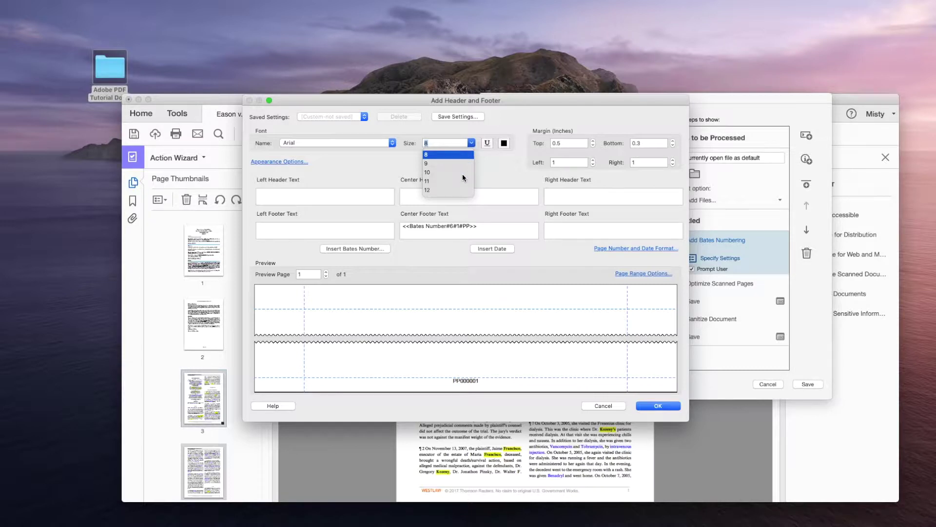
pyautogui.click(431, 171)
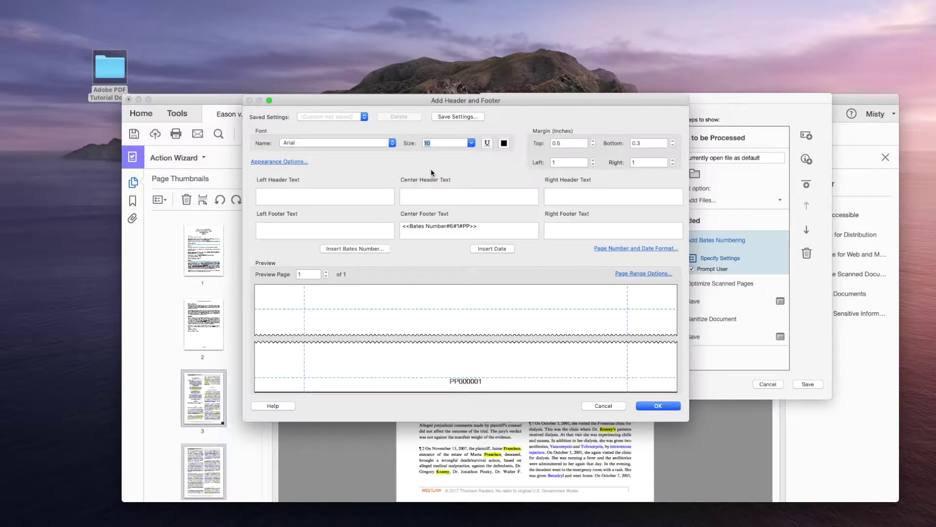
pyautogui.click(293, 163)
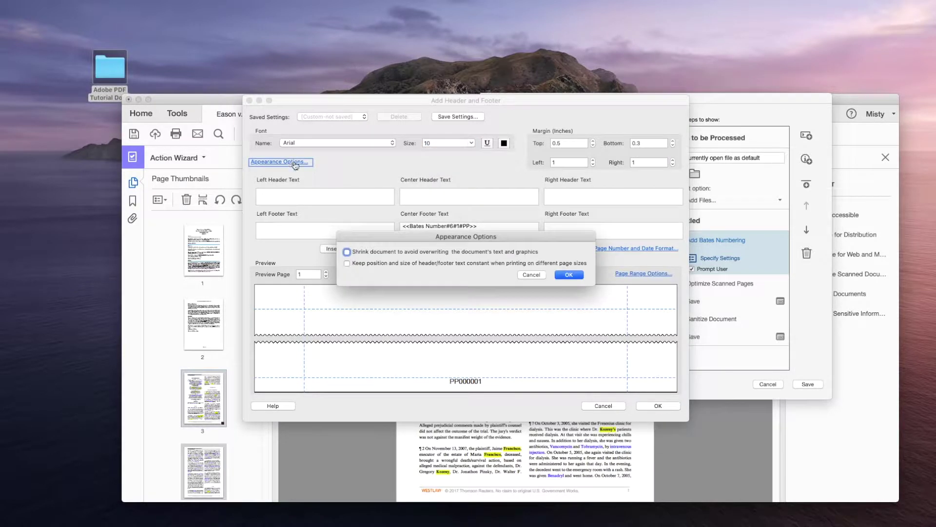
pyautogui.click(346, 252)
pyautogui.click(569, 275)
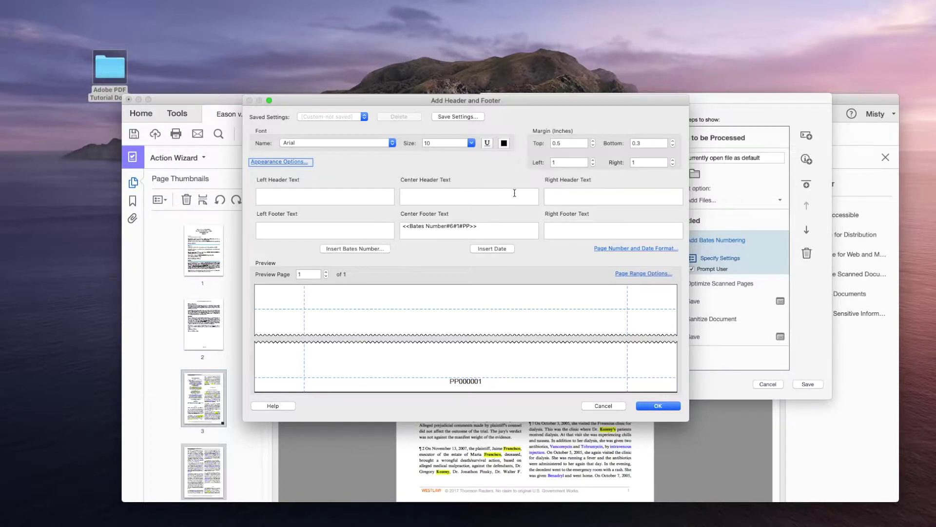
# Apply the saved Pltf Production settings and confirm the Bates numbering step.
pyautogui.click(364, 117)
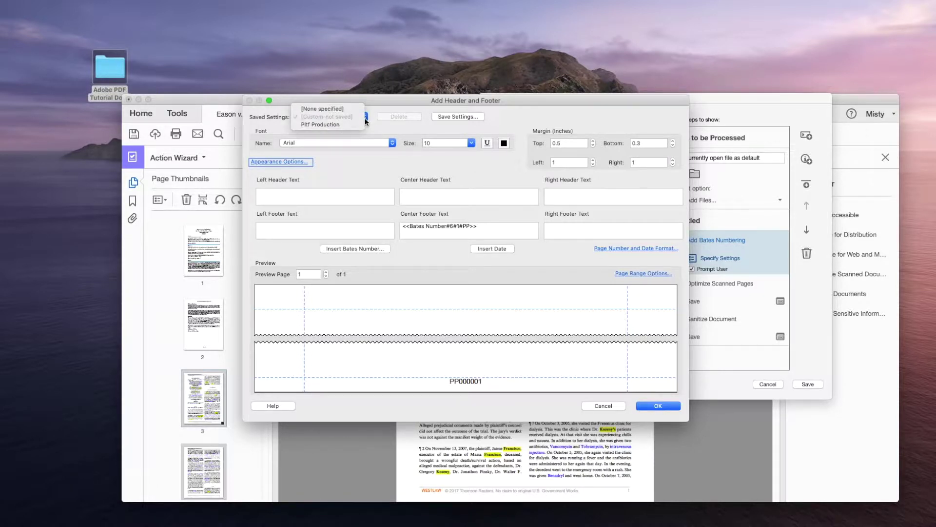
pyautogui.click(339, 125)
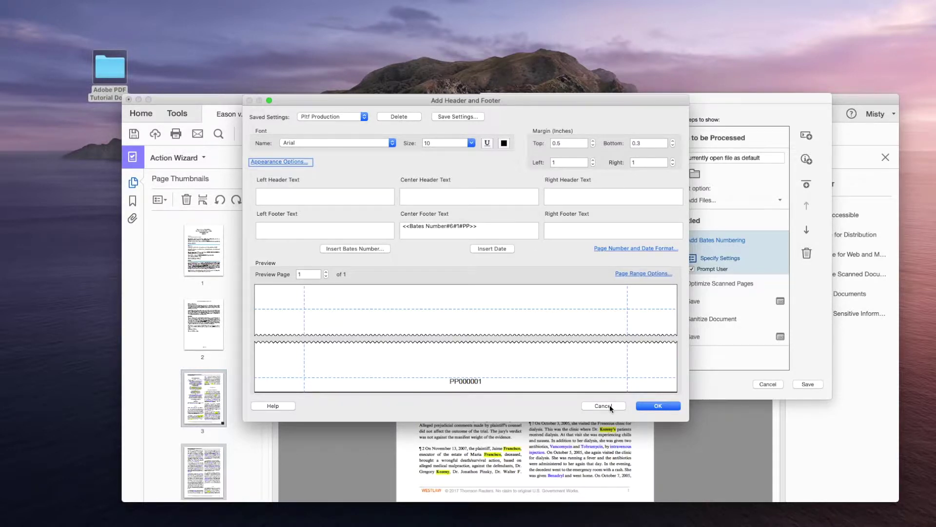
pyautogui.click(656, 407)
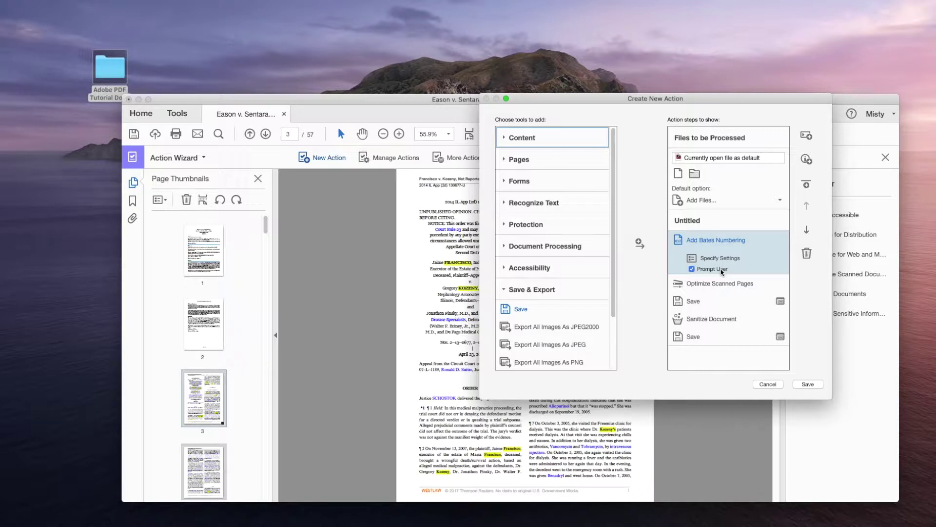
# Turn off Prompt User for Bates numbering and open the Optimize Scanned Pages settings.
pyautogui.click(692, 269)
pyautogui.click(750, 282)
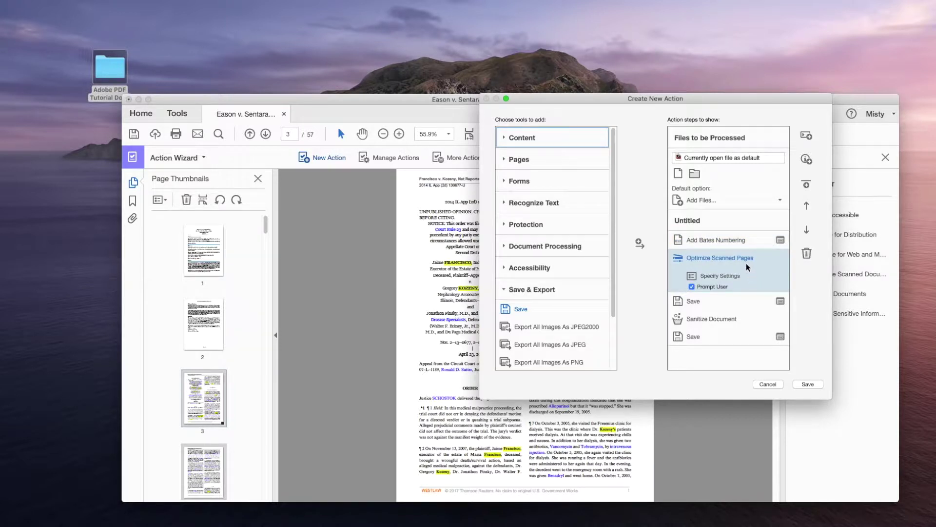
pyautogui.click(712, 276)
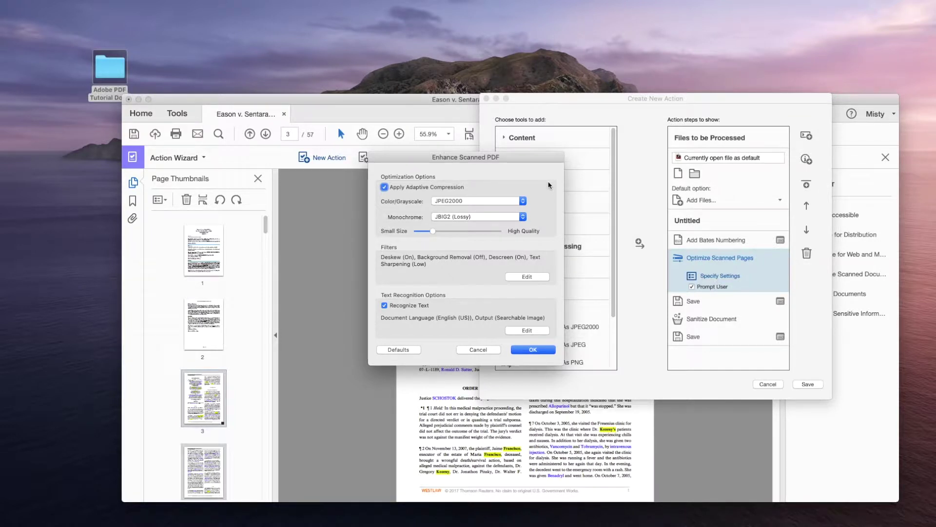
# Keep JPEG2000 colour/grayscale and JBIG2 (Lossy) monochrome compression, and accept the settings.
pyautogui.click(523, 201)
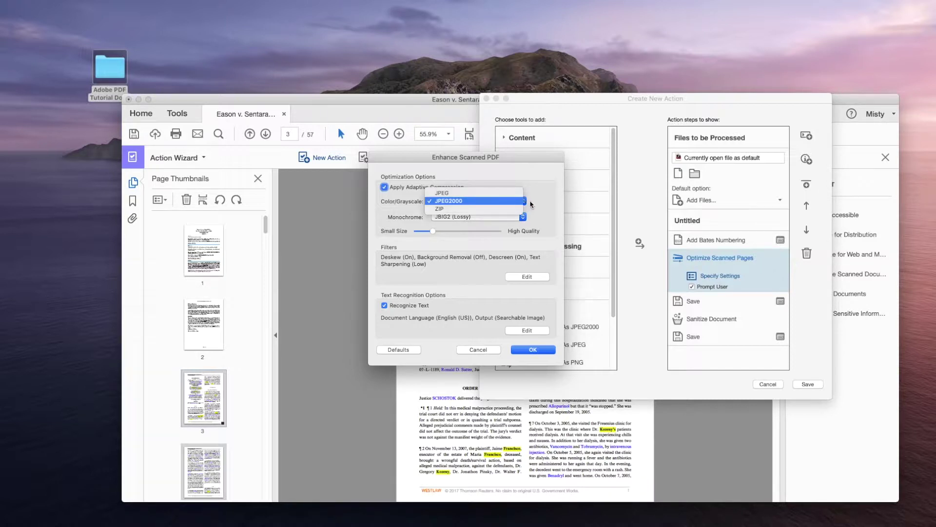
pyautogui.click(550, 205)
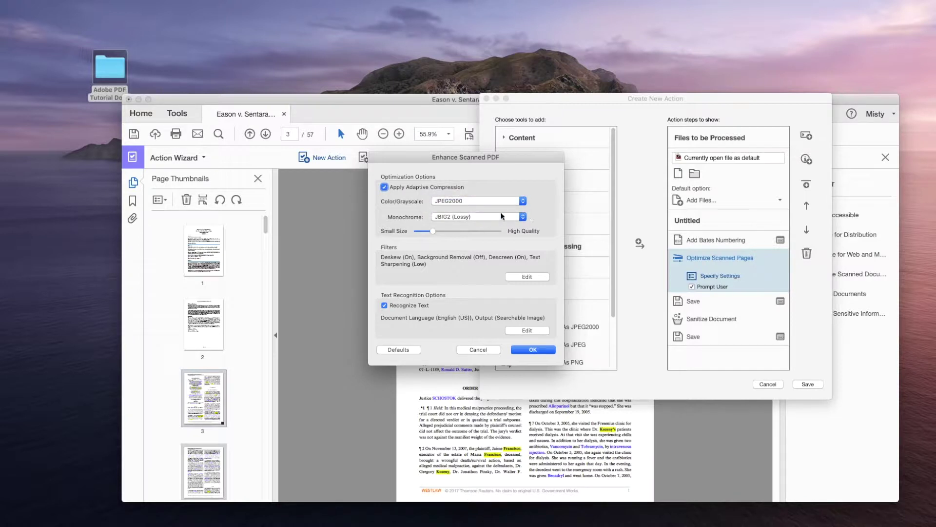
pyautogui.click(525, 219)
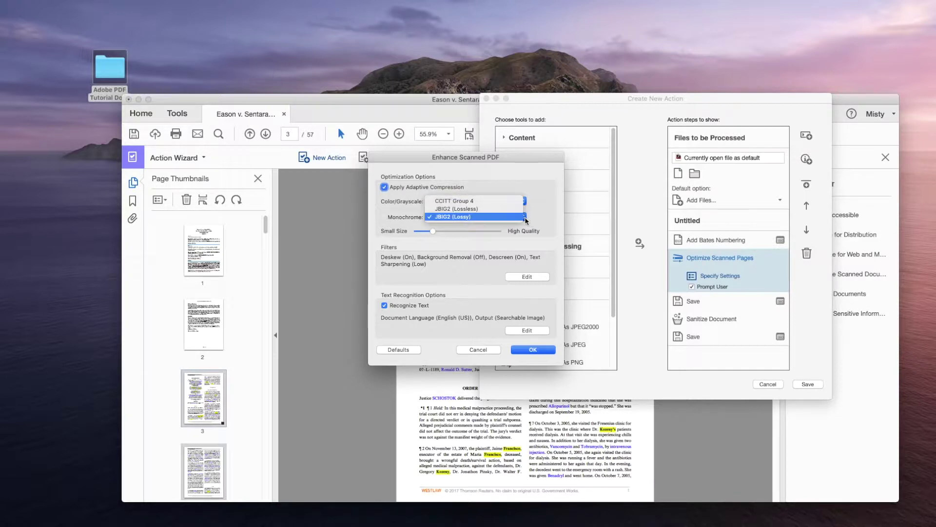
pyautogui.click(549, 223)
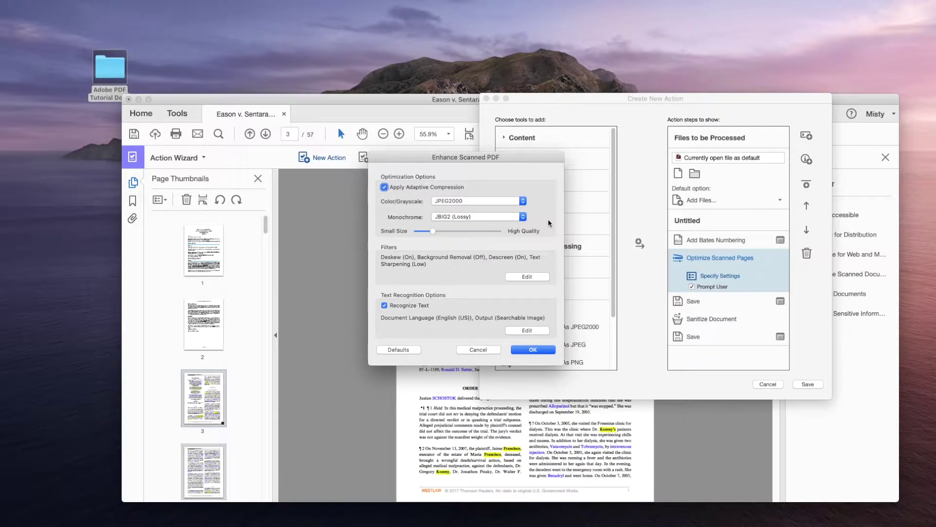
pyautogui.click(533, 350)
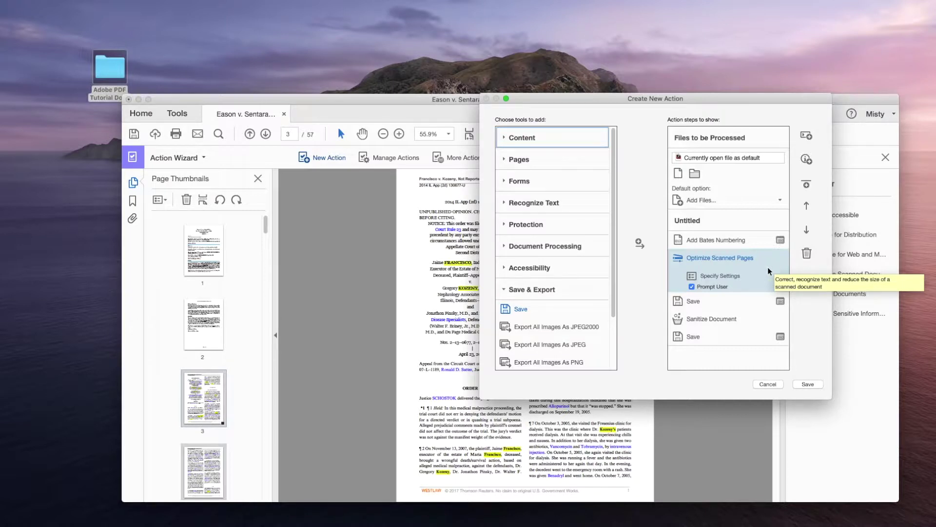
# Stop Optimize Scanned Pages from prompting; have the first Save step keep original names as Adobe PDF.
pyautogui.click(692, 286)
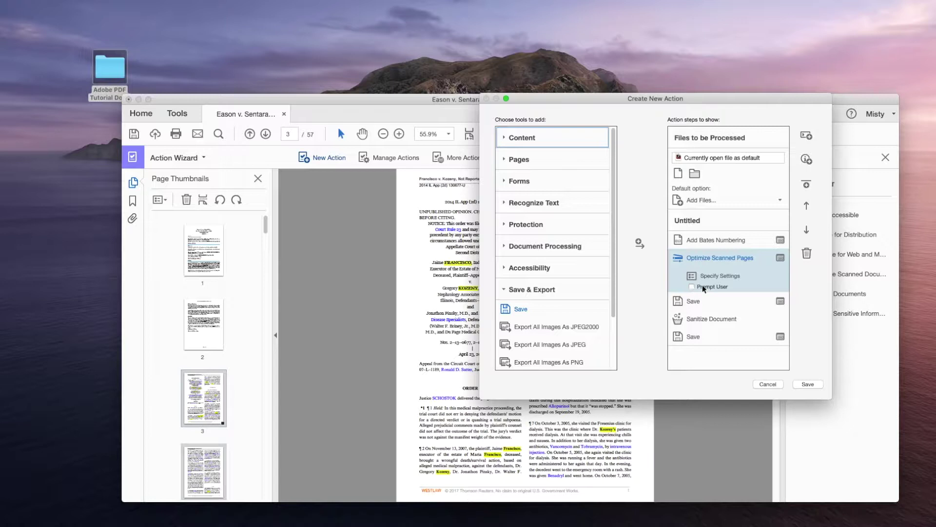
pyautogui.click(733, 301)
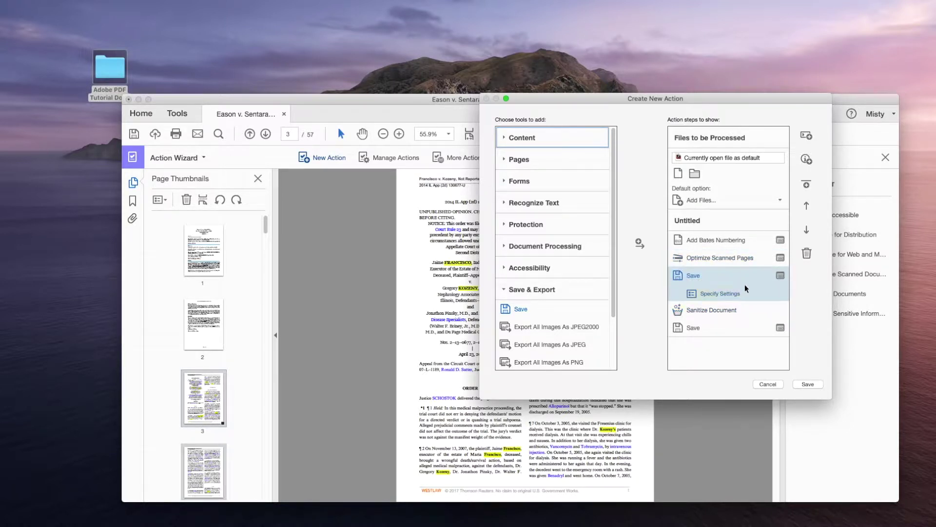
pyautogui.click(710, 294)
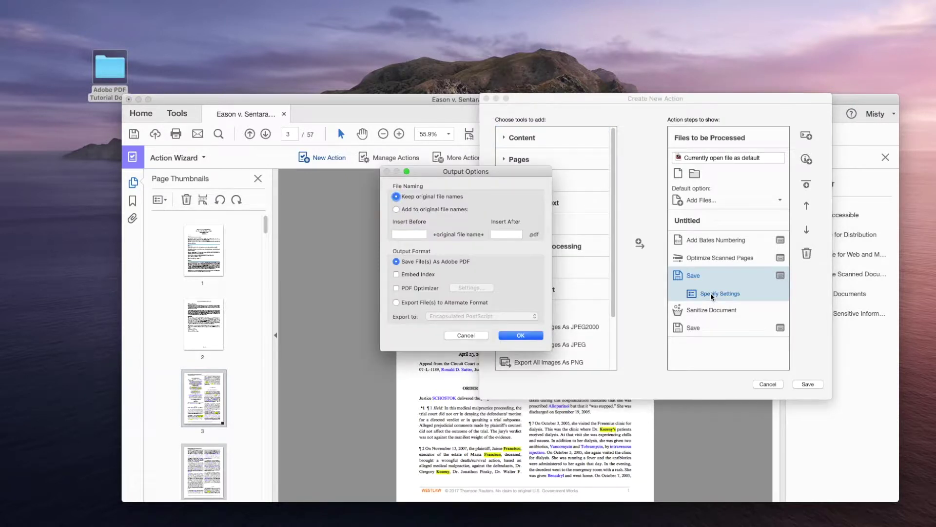
pyautogui.click(521, 336)
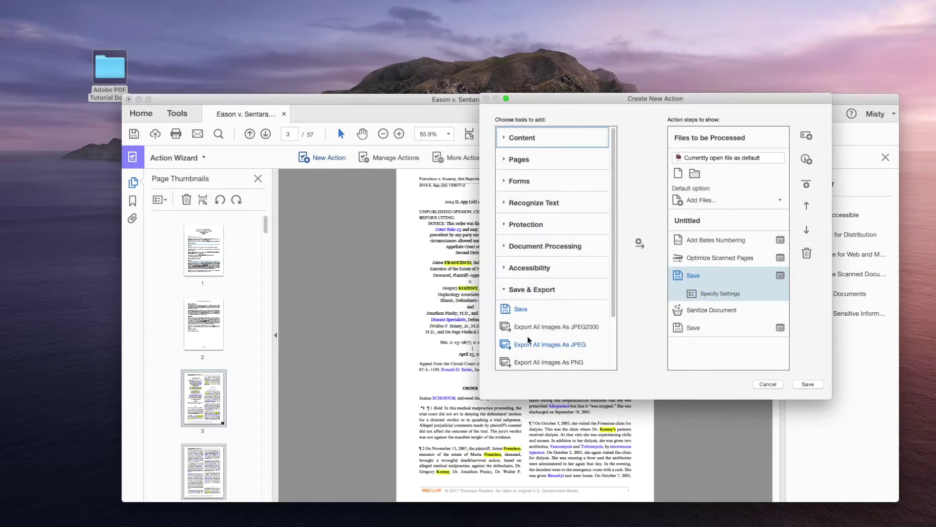
pyautogui.click(768, 310)
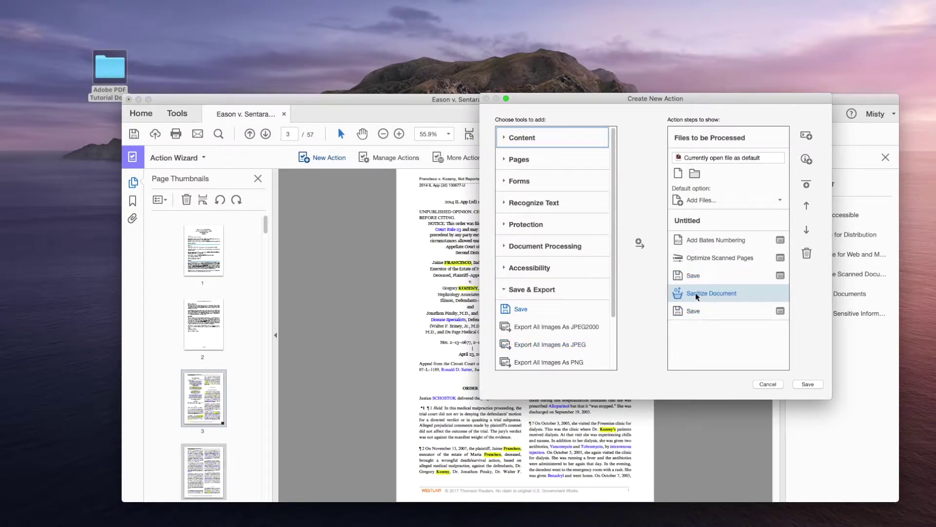
# Set the final Save step to add the prefix 'PP00001' before original file names.
pyautogui.click(711, 311)
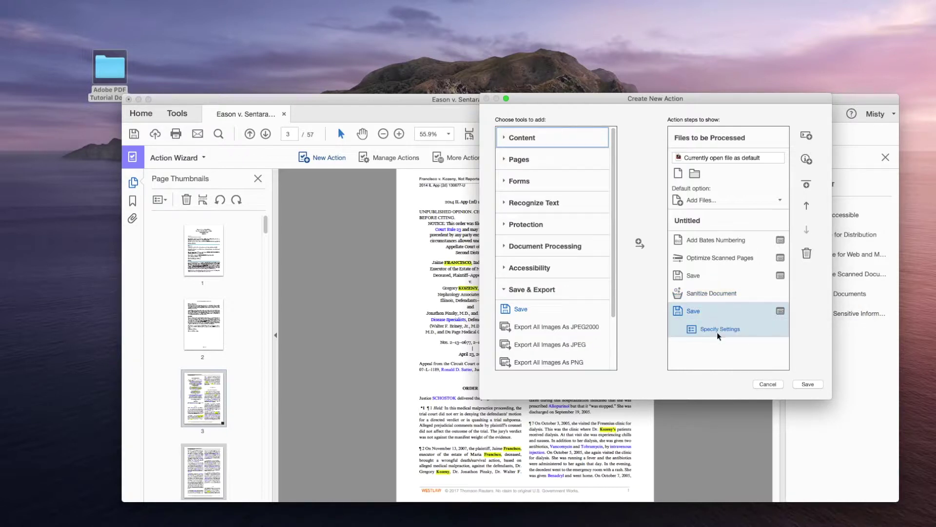
pyautogui.click(718, 332)
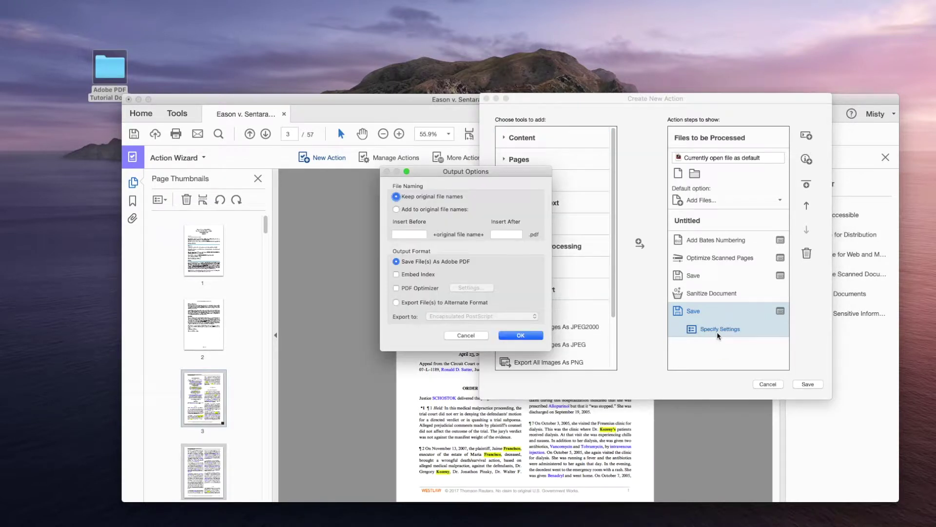
pyautogui.click(396, 210)
pyautogui.write('PP0001')
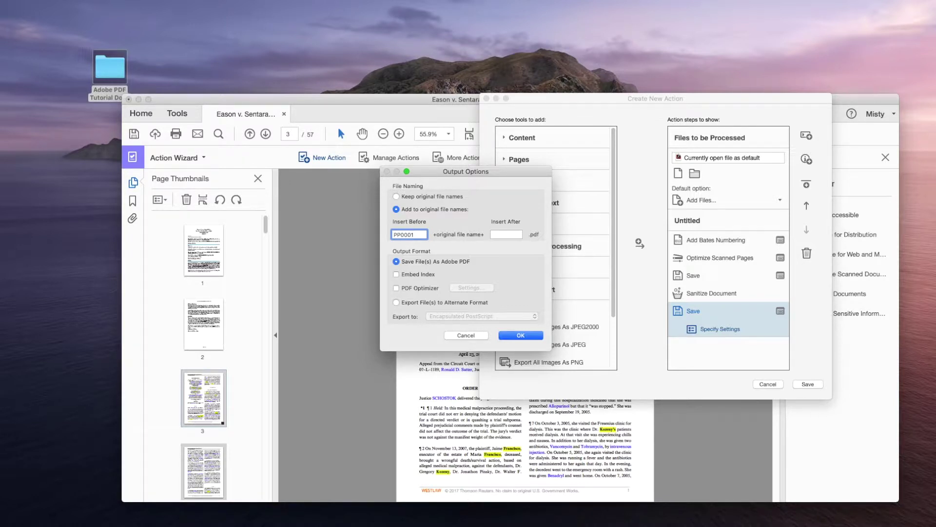
pyautogui.write('0')
pyautogui.click(521, 336)
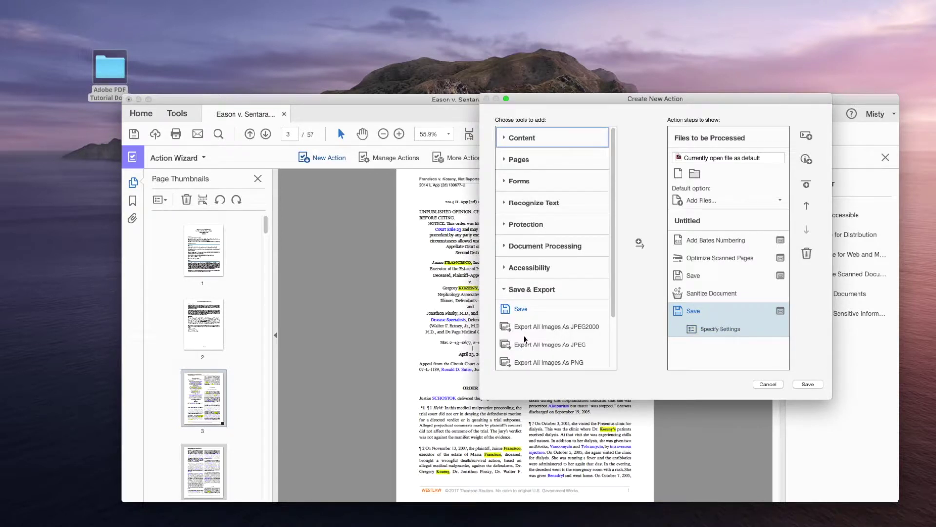
# Save the action as 'Doc Production Wizard' with the description 'Plaintiff's Document Production'.
pyautogui.click(809, 385)
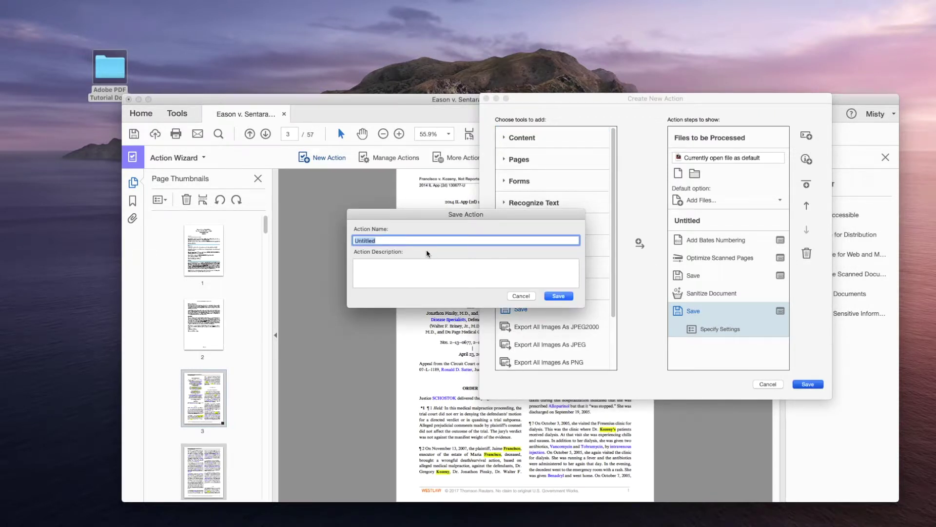
pyautogui.write('Doc Production Wizard')
pyautogui.click(406, 278)
pyautogui.write('P')
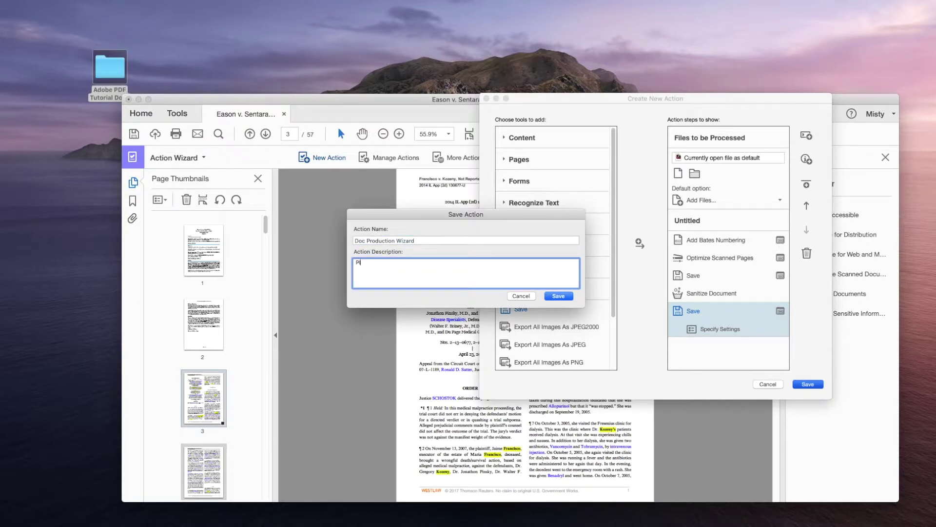
pyautogui.write("laintiff's Document Production")
pyautogui.click(560, 296)
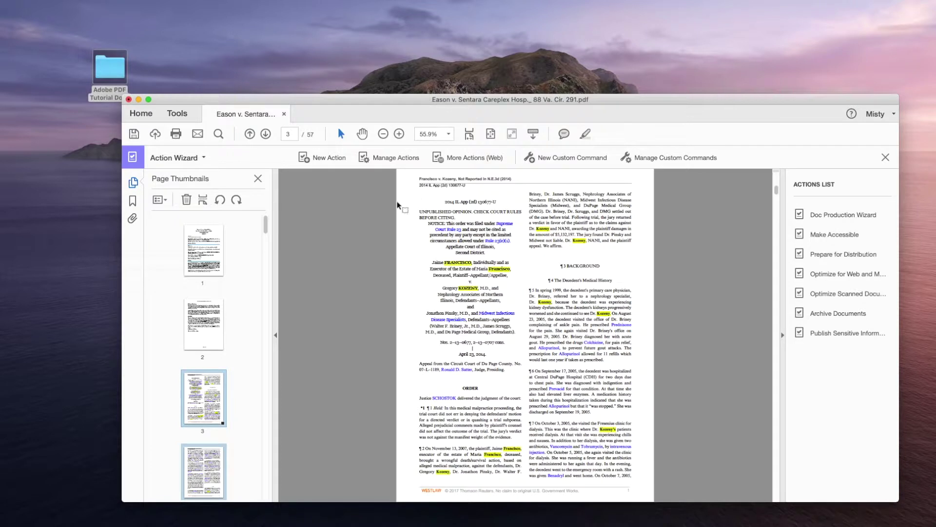
# Close Page Thumbnails and run the Doc Production Wizard action on the Eason case PDF.
pyautogui.click(258, 178)
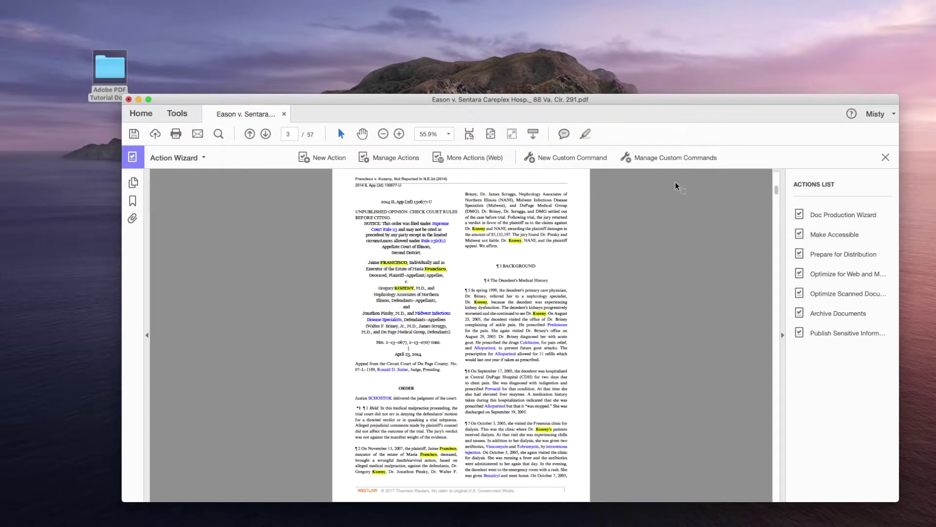
pyautogui.click(845, 222)
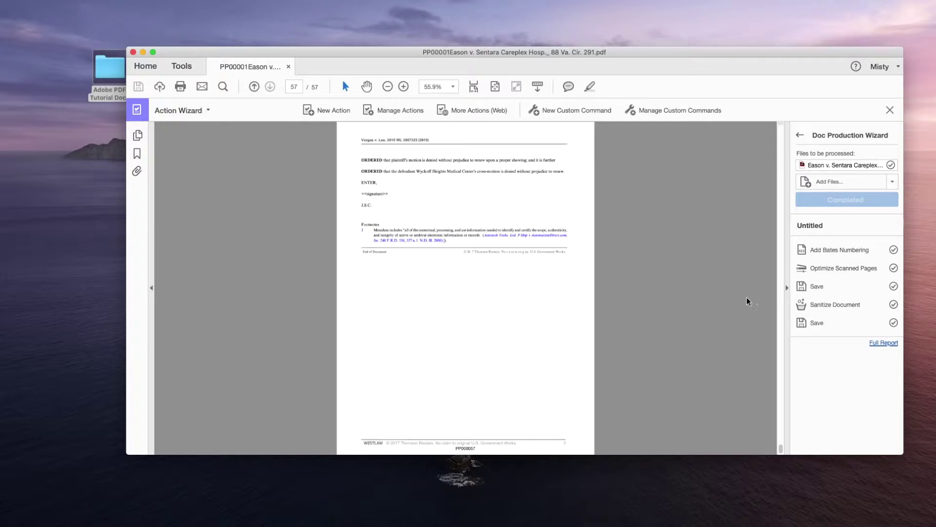
pyautogui.click(893, 344)
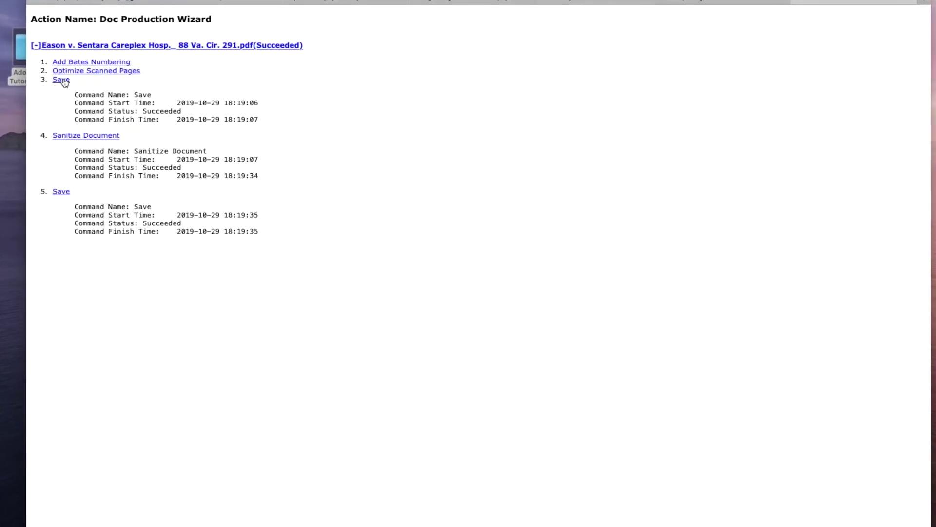
# Expand the Eason file's entry in the report to review each command's details.
pyautogui.click(68, 71)
pyautogui.click(61, 62)
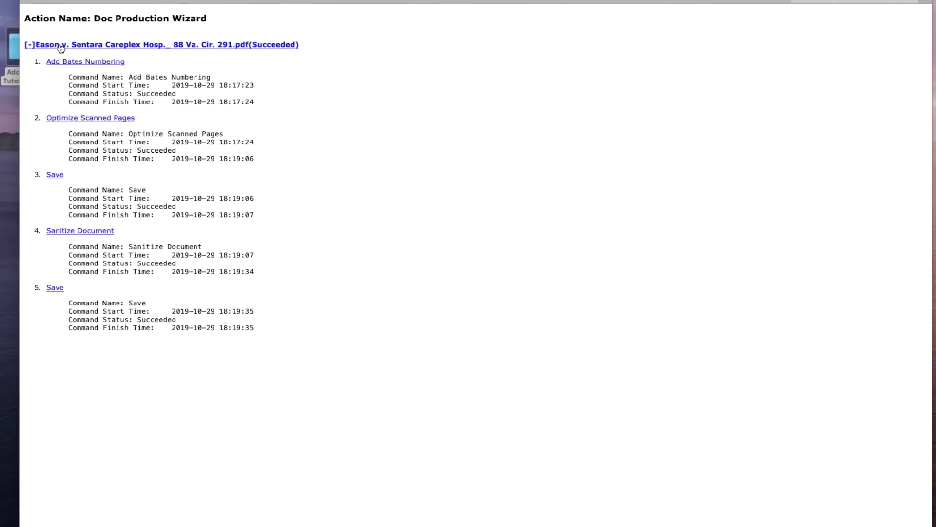
pyautogui.click(63, 46)
pyautogui.click(57, 46)
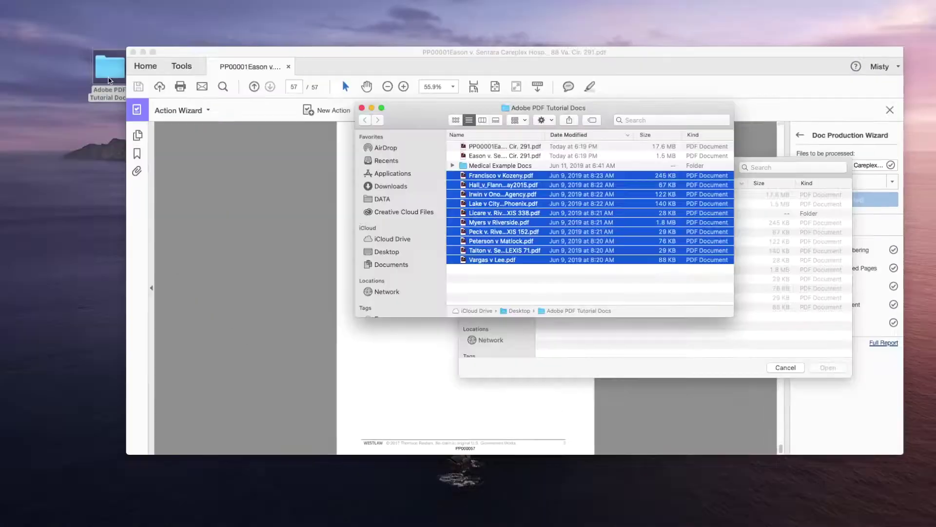
# Locate PP00001Eason in the Adobe PDF Tutorial Docs folder and open it in Acrobat.
pyautogui.click(502, 149)
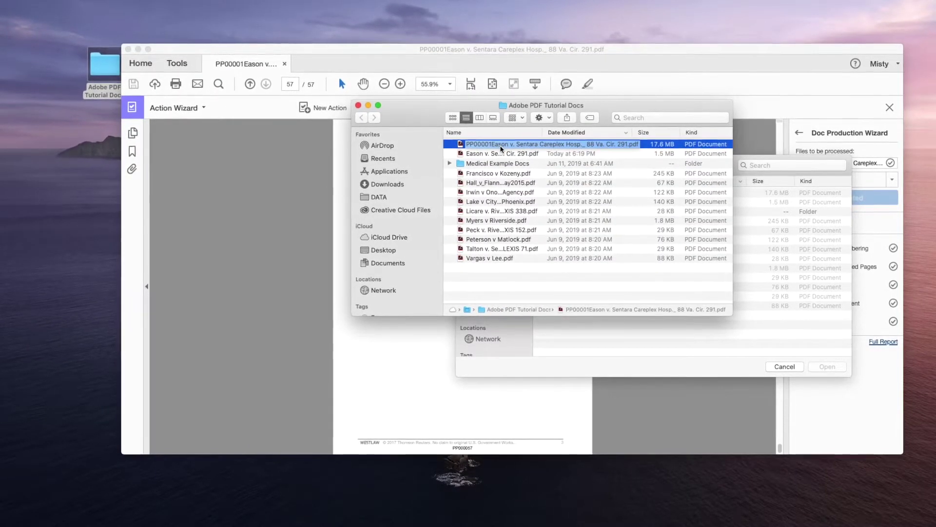
pyautogui.doubleClick(501, 149)
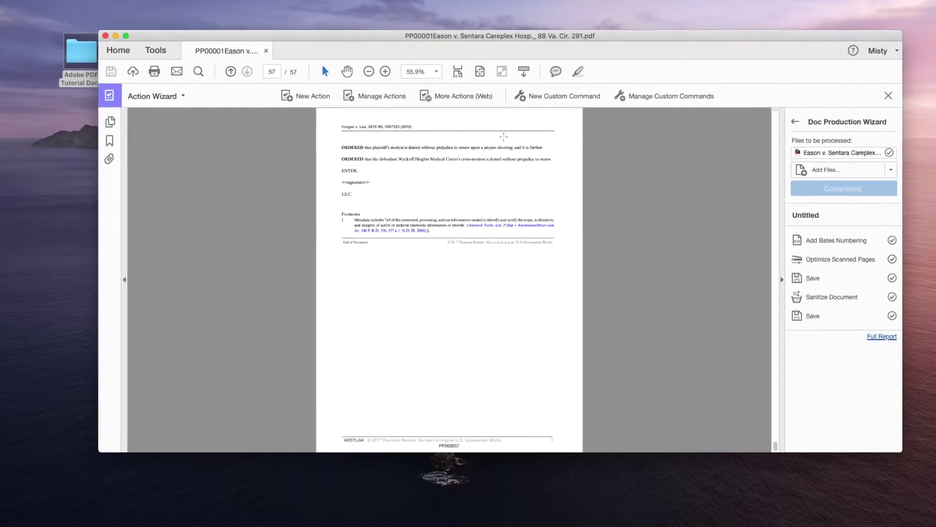
pyautogui.click(82, 60)
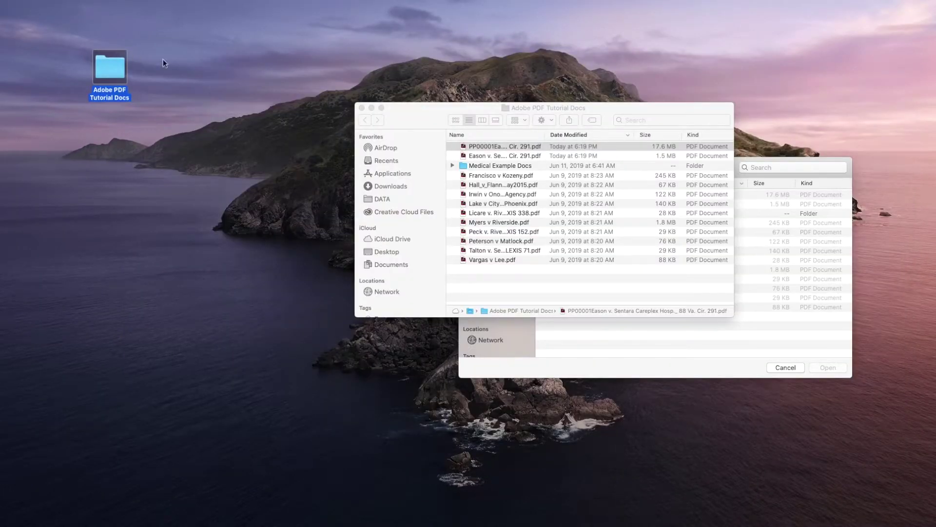
pyautogui.doubleClick(532, 146)
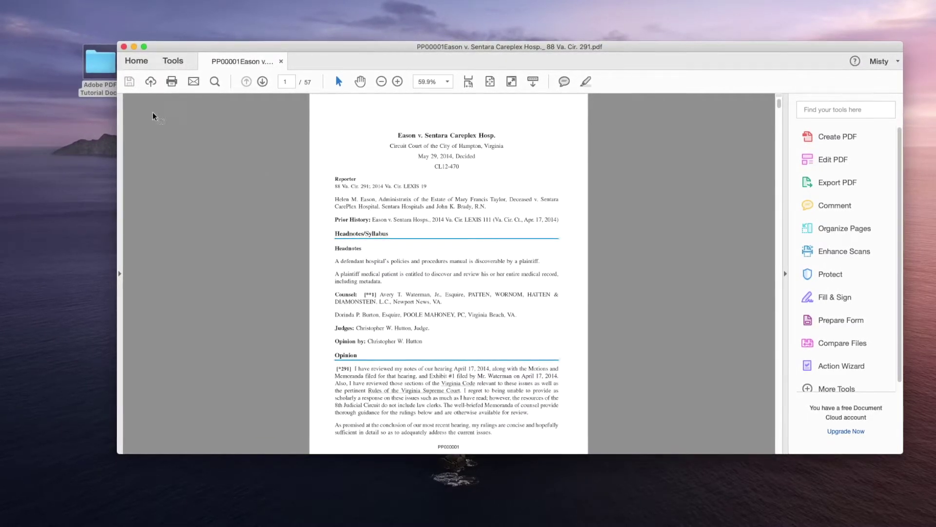
# Show page thumbnails, step through pages 2, 3 and 4, then jump to page 57.
pyautogui.click(118, 273)
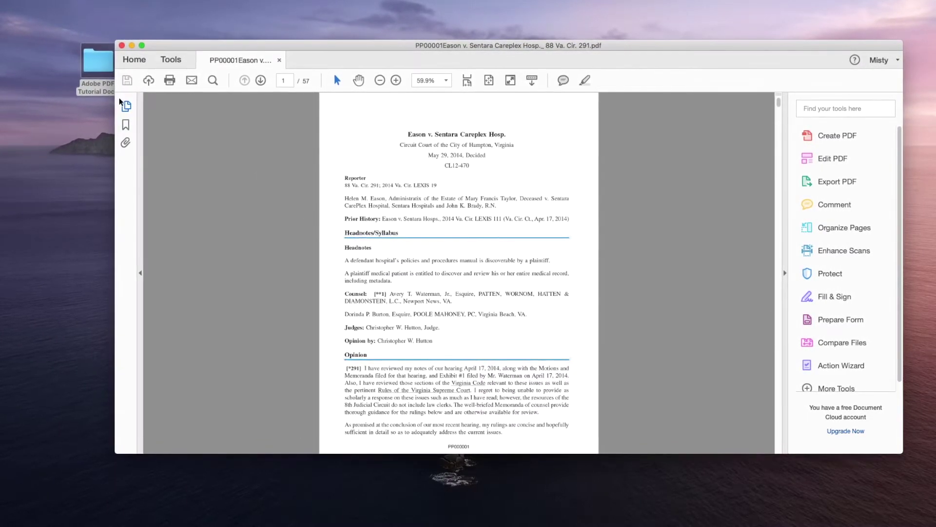
pyautogui.click(125, 123)
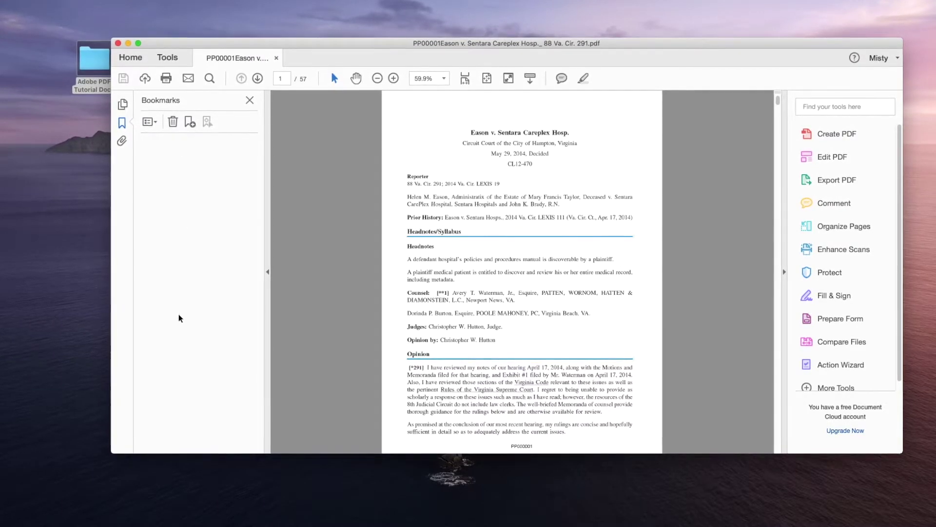
pyautogui.click(118, 102)
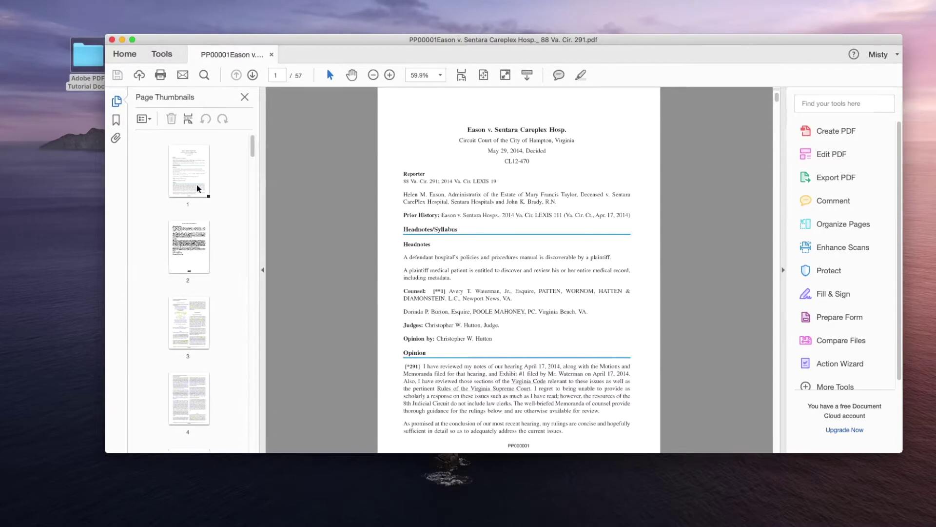
pyautogui.click(197, 237)
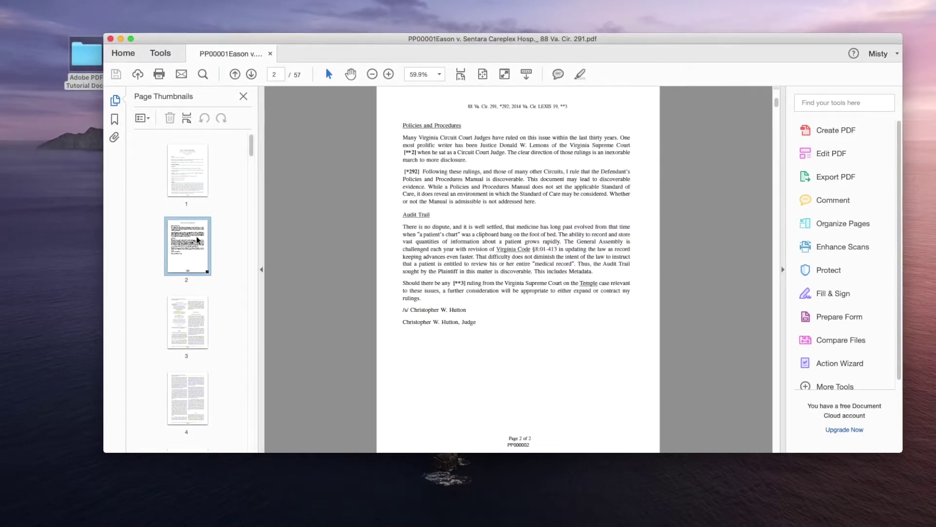
pyautogui.click(200, 319)
pyautogui.click(189, 393)
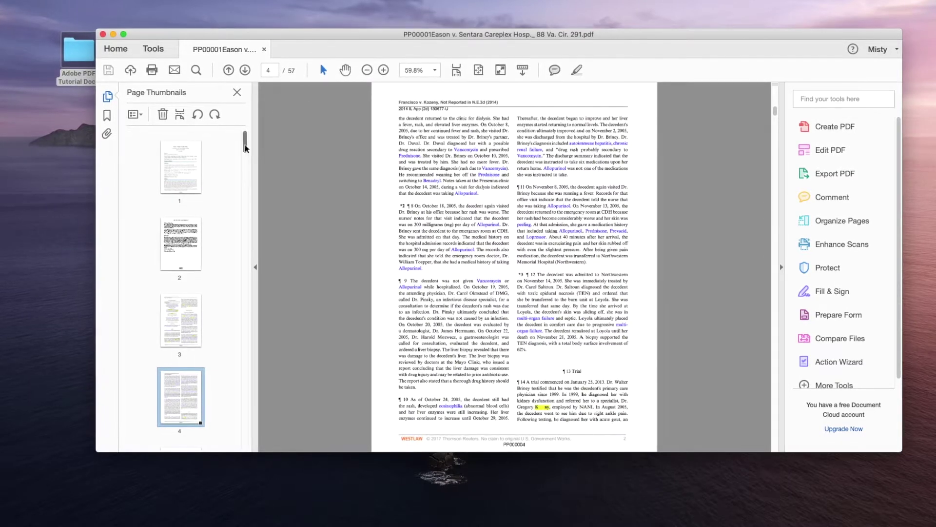
pyautogui.moveTo(244, 147); pyautogui.dragTo(247, 460)
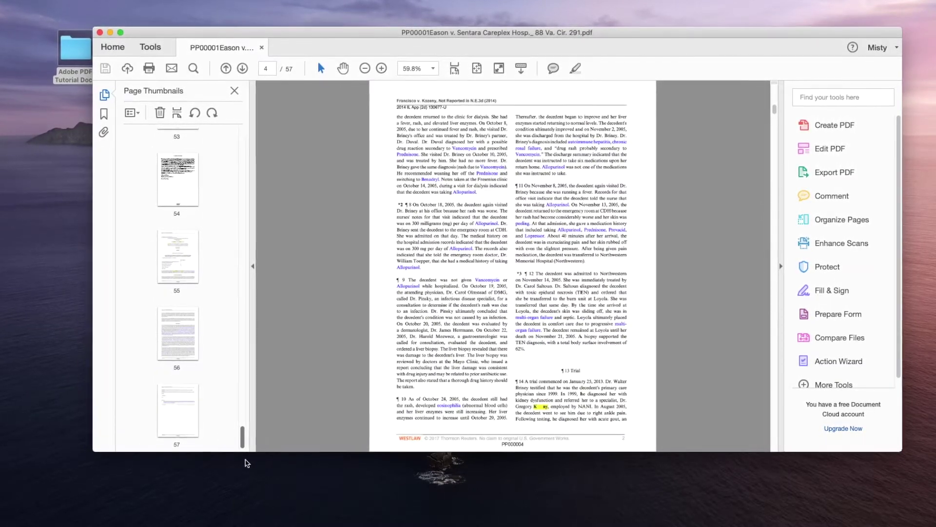
pyautogui.click(181, 408)
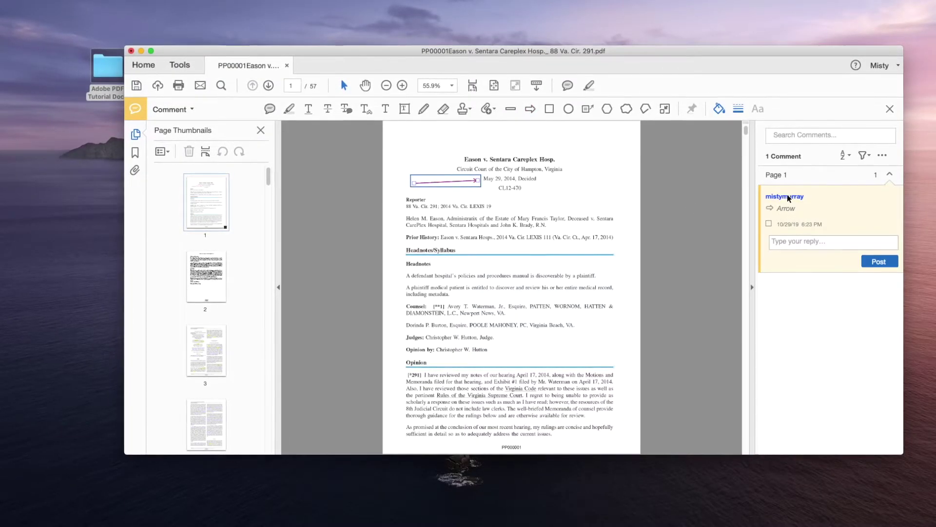
# Add the note 'Check out this date!' to the arrow comment on page 1.
pyautogui.doubleClick(451, 181)
pyautogui.write('Check out this date!')
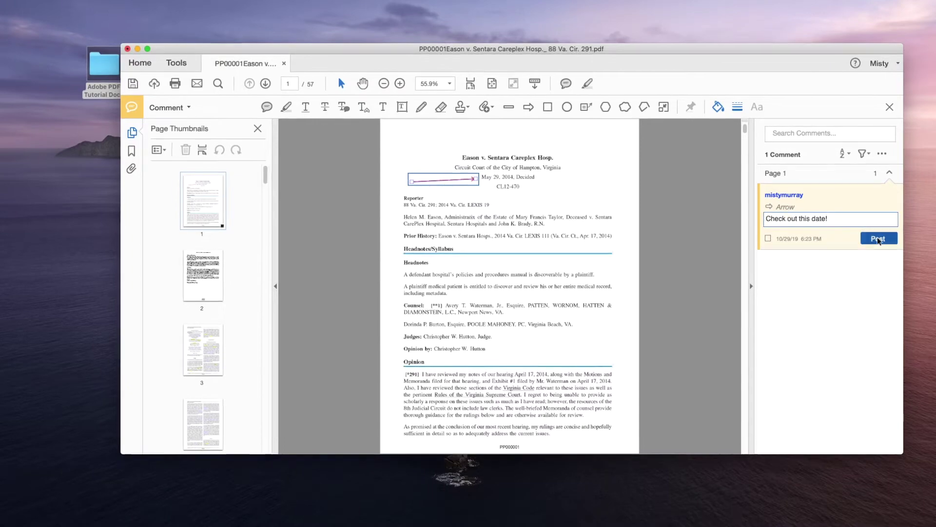
pyautogui.click(878, 239)
# Draw an oval around the right-column paragraph on page 4 commenting 'We need this for our case'.
pyautogui.click(203, 433)
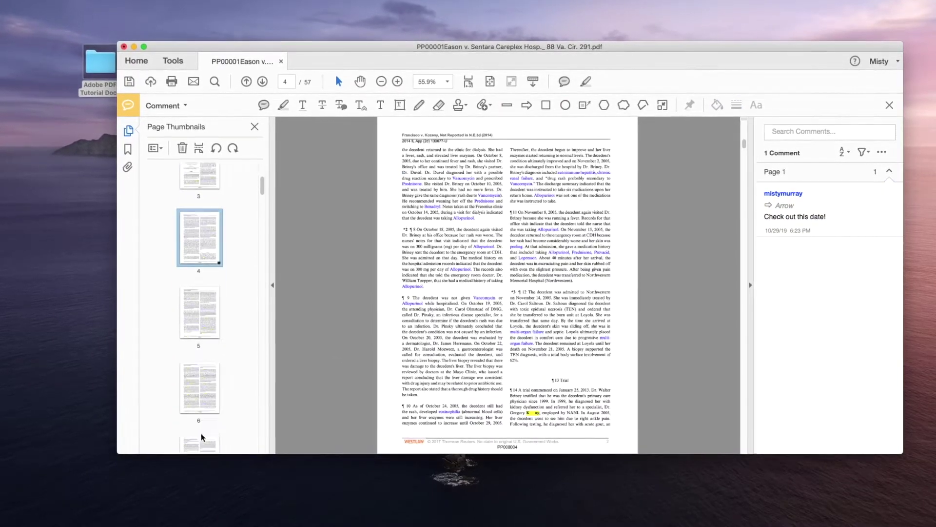
pyautogui.click(566, 105)
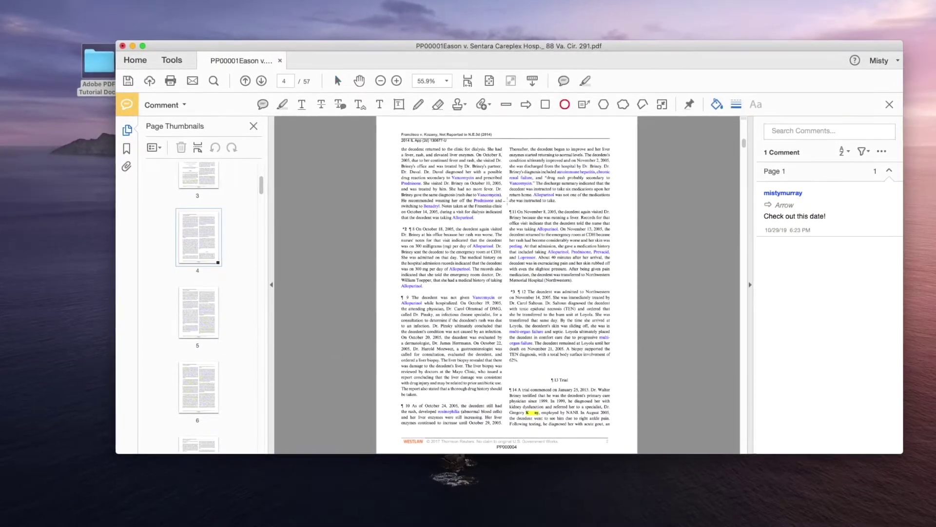
pyautogui.moveTo(485, 190); pyautogui.dragTo(630, 297)
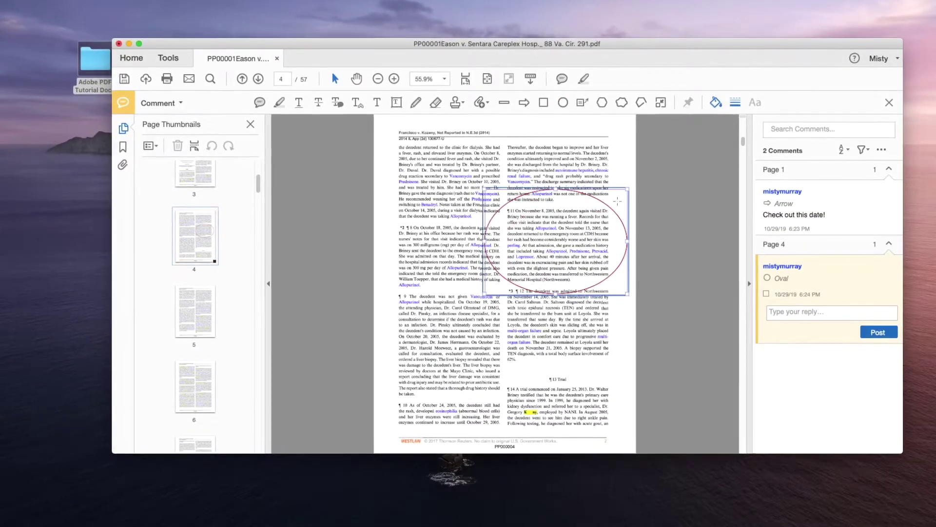
pyautogui.write('We need this for our case')
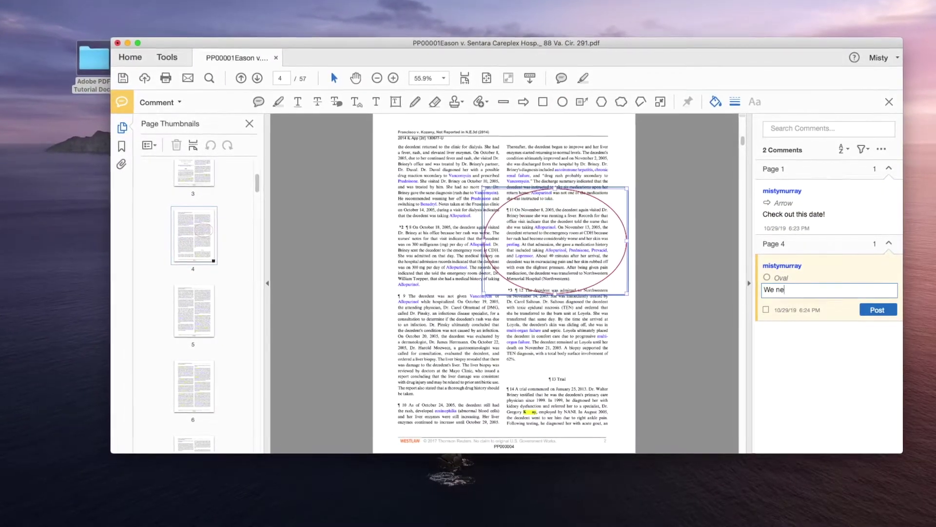
pyautogui.click(878, 332)
# Highlight the Synopsis paragraph on page 30 with the comment 'Same background in our case'.
pyautogui.scroll(-15, 197, 342)
pyautogui.scroll(4, 198, 348)
pyautogui.click(198, 348)
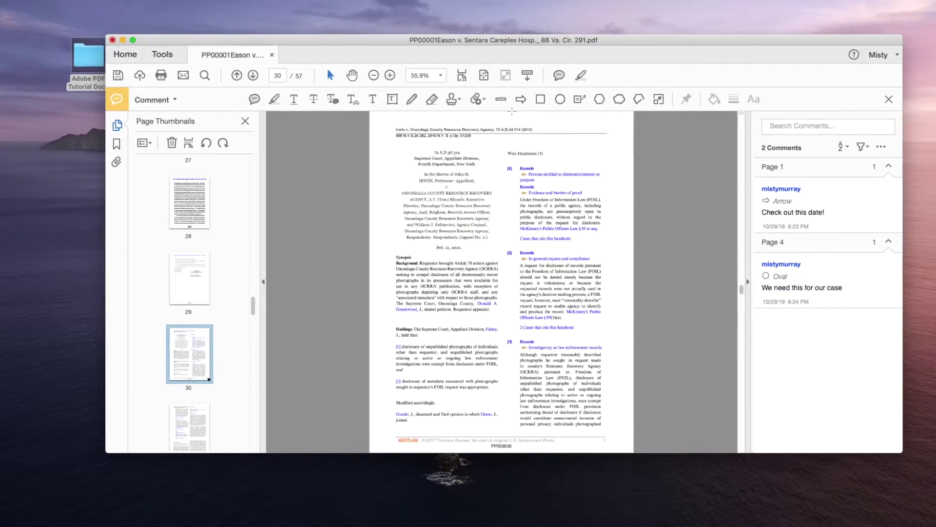
pyautogui.click(460, 99)
pyautogui.click(275, 100)
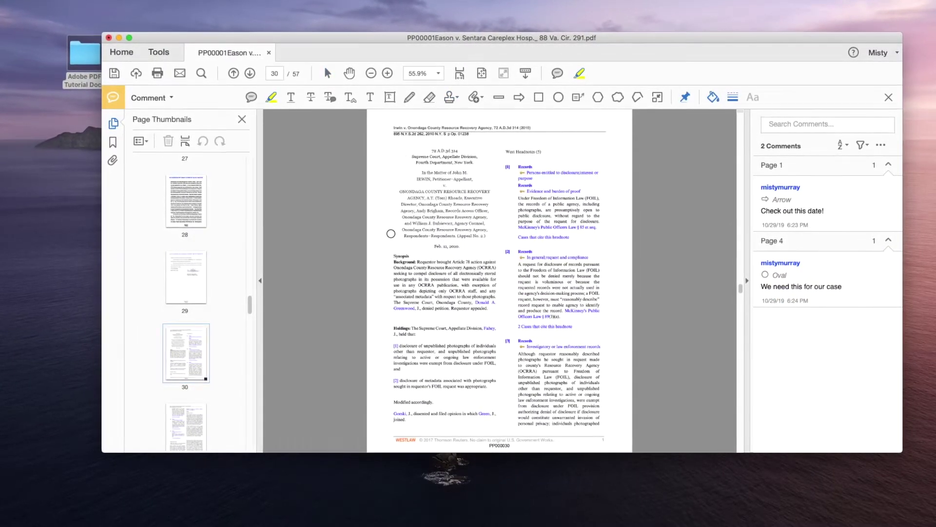
pyautogui.moveTo(393, 255); pyautogui.dragTo(487, 308)
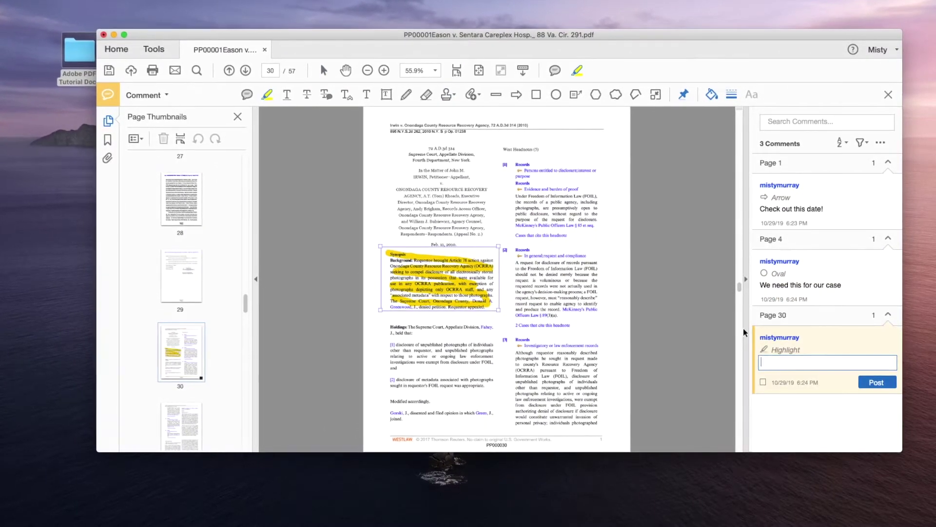
pyautogui.write('Same background in our case')
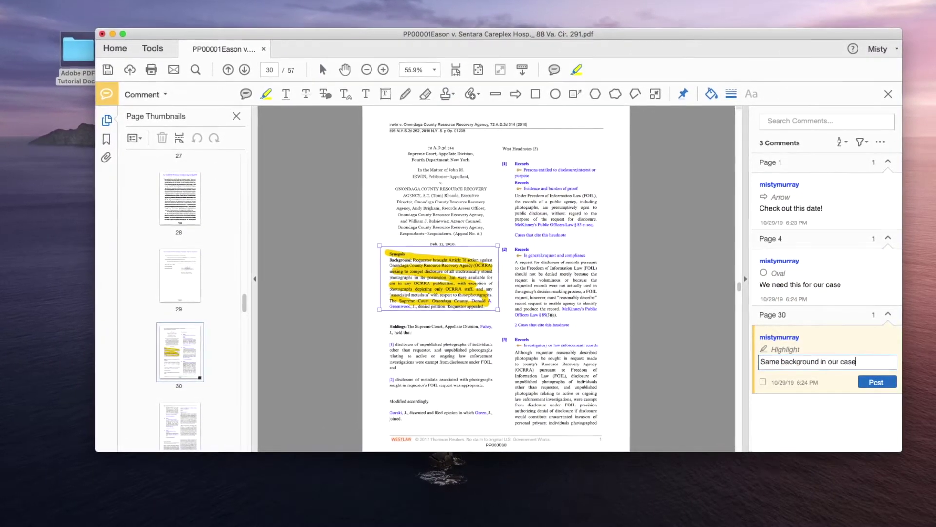
pyautogui.click(876, 382)
# Place a sticky note by Judge Tench on page 44 reading 'Review cases from this Judge'.
pyautogui.moveTo(245, 303); pyautogui.dragTo(246, 384)
pyautogui.click(195, 195)
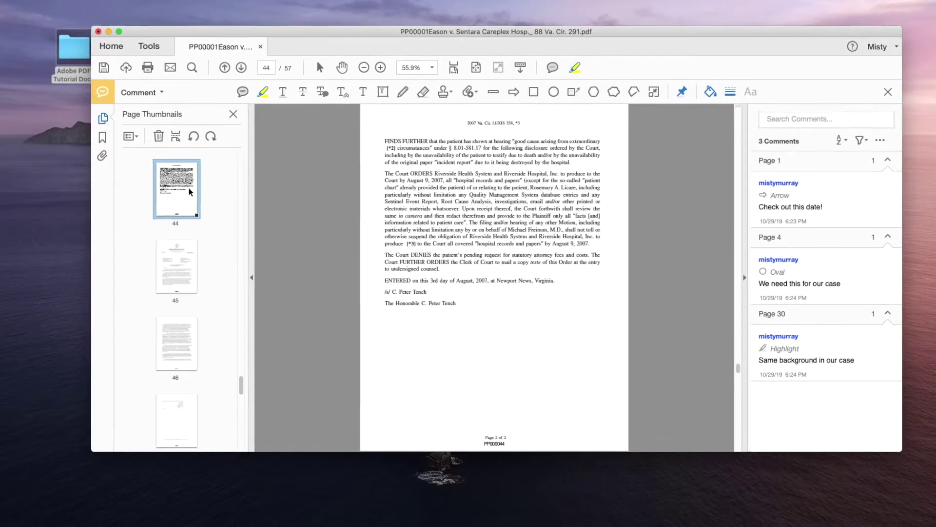
pyautogui.click(242, 91)
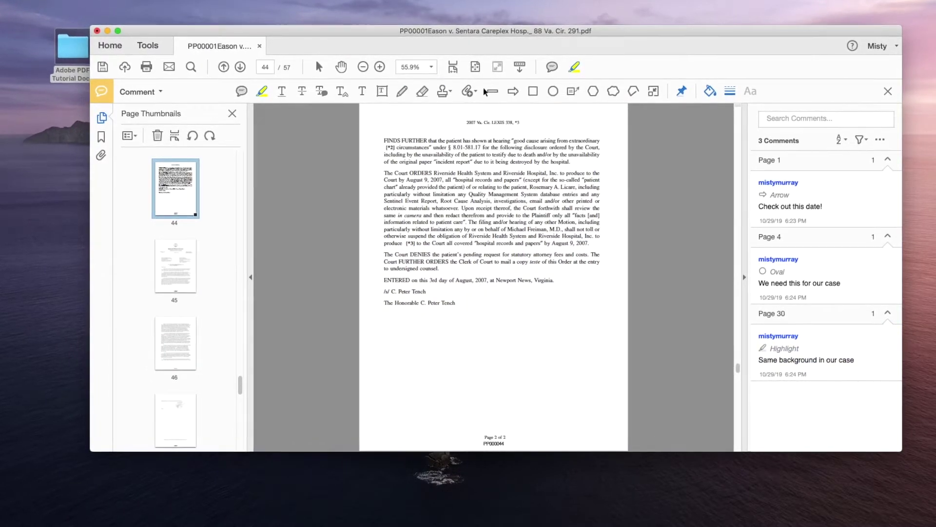
pyautogui.click(468, 301)
pyautogui.write('Review cases from this Judge')
pyautogui.click(707, 398)
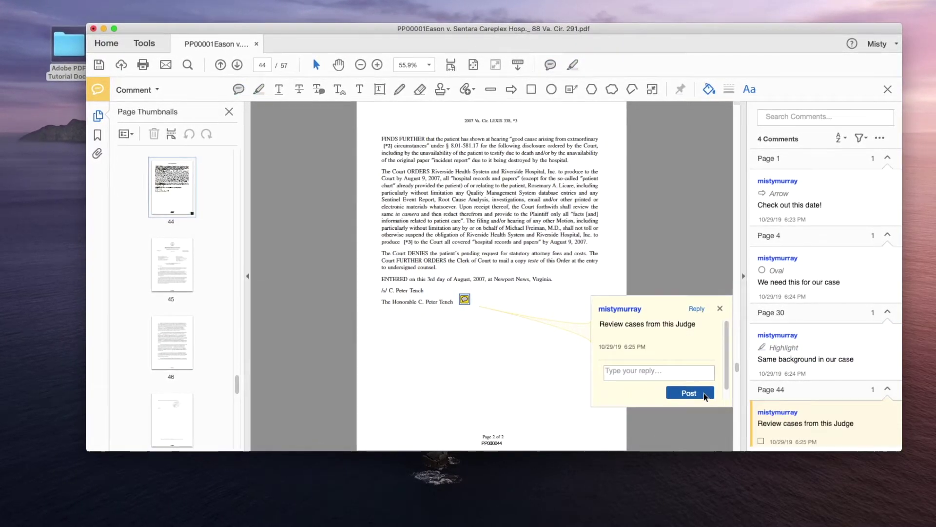
# Close the commenting tools, return to the first page, and reopen the comment list.
pyautogui.click(887, 89)
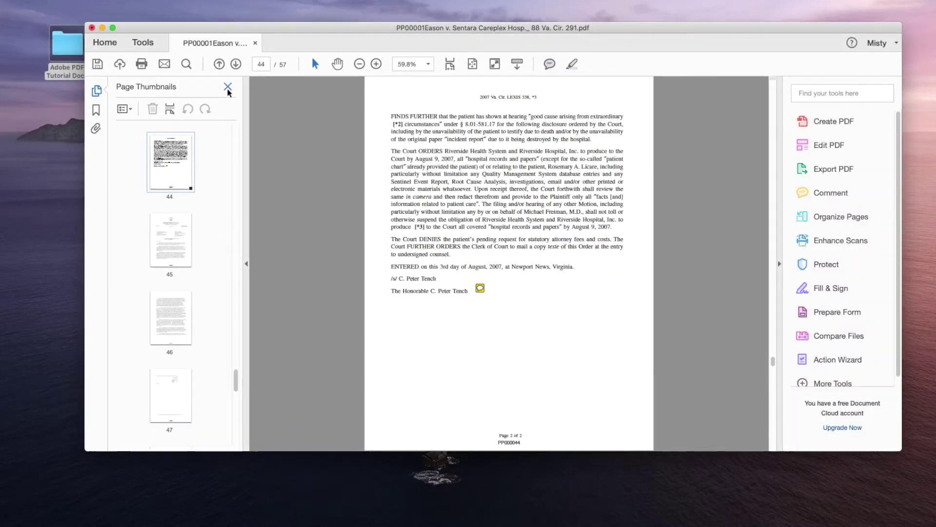
pyautogui.click(228, 87)
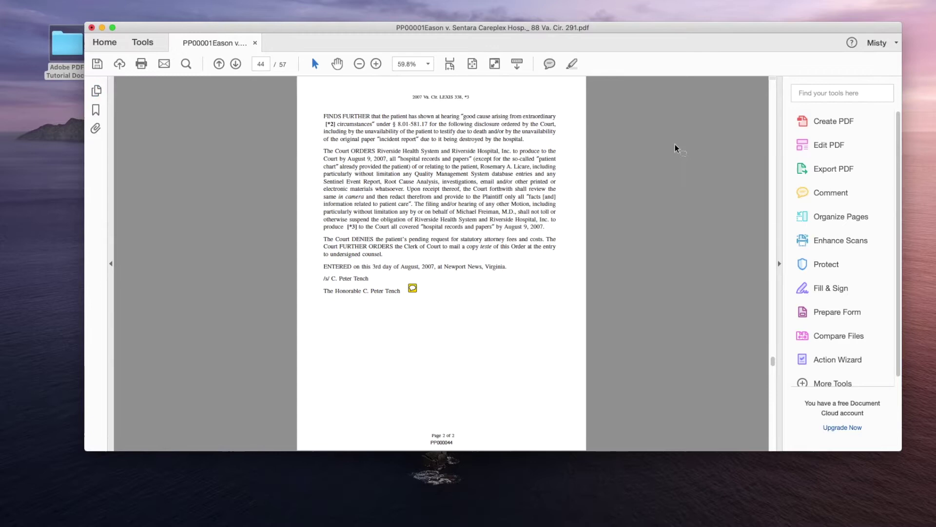
pyautogui.press('Home')
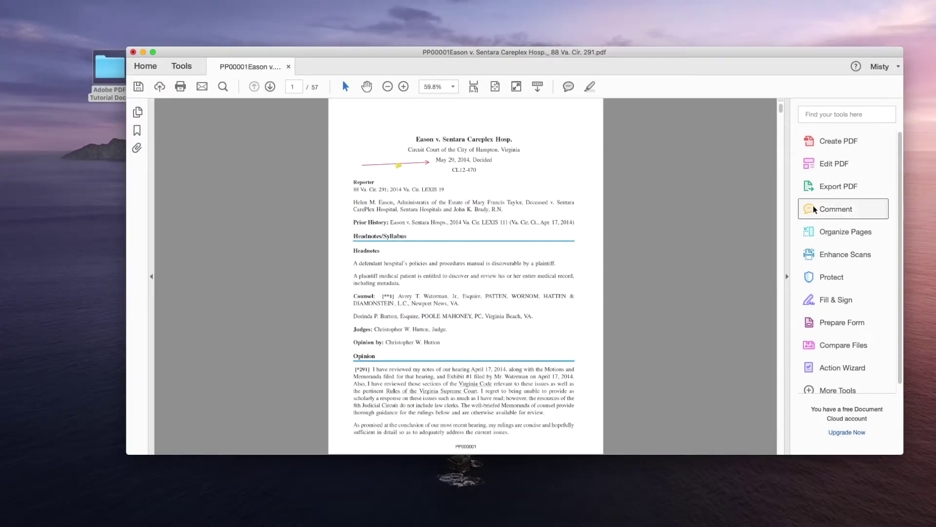
pyautogui.click(812, 206)
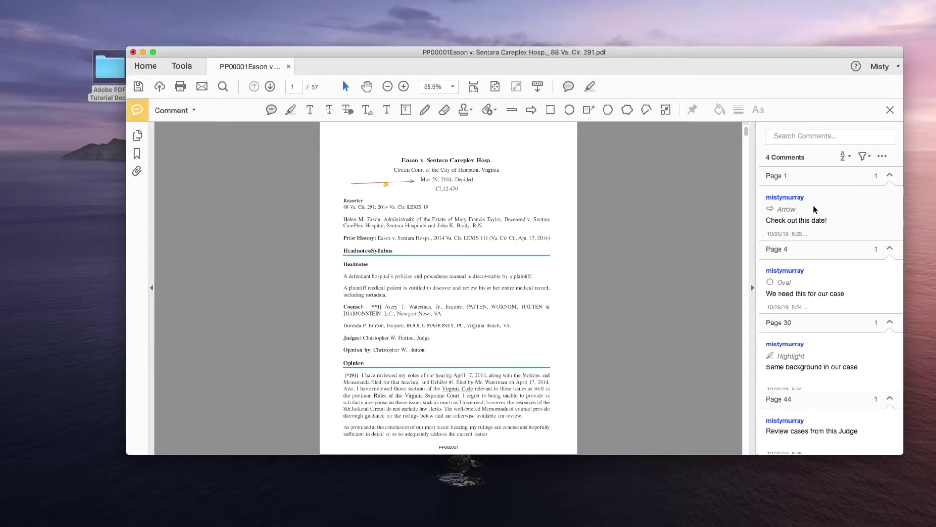
# Start Create Comment Summary and choose 'Document and comments with connector lines on single pages'.
pyautogui.click(882, 157)
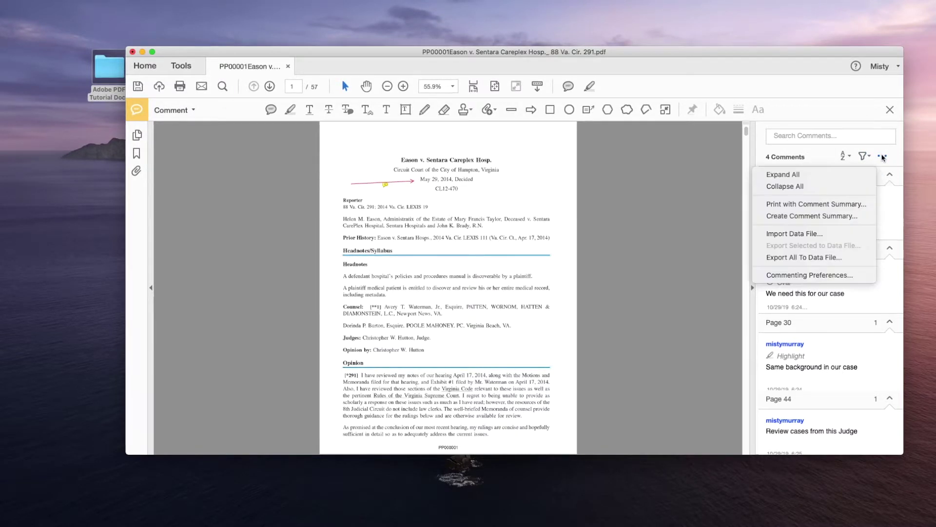
pyautogui.click(832, 216)
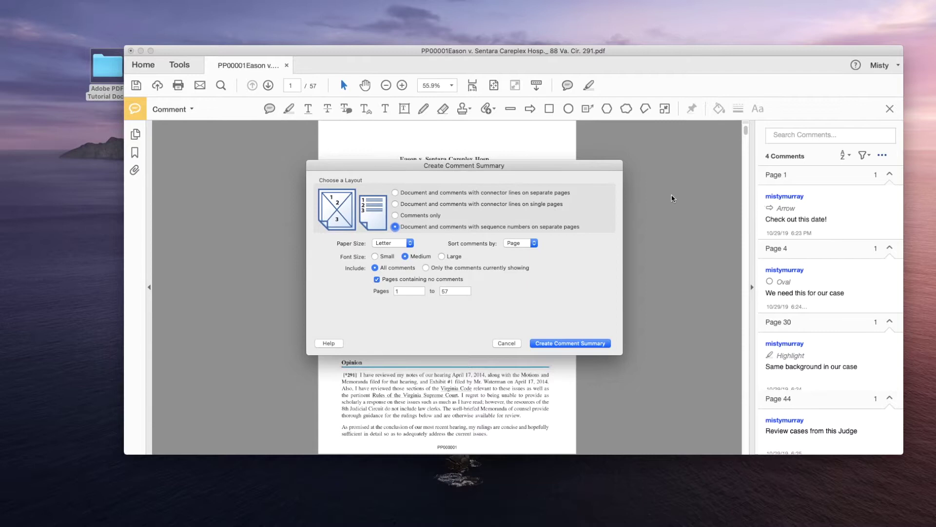
pyautogui.click(521, 194)
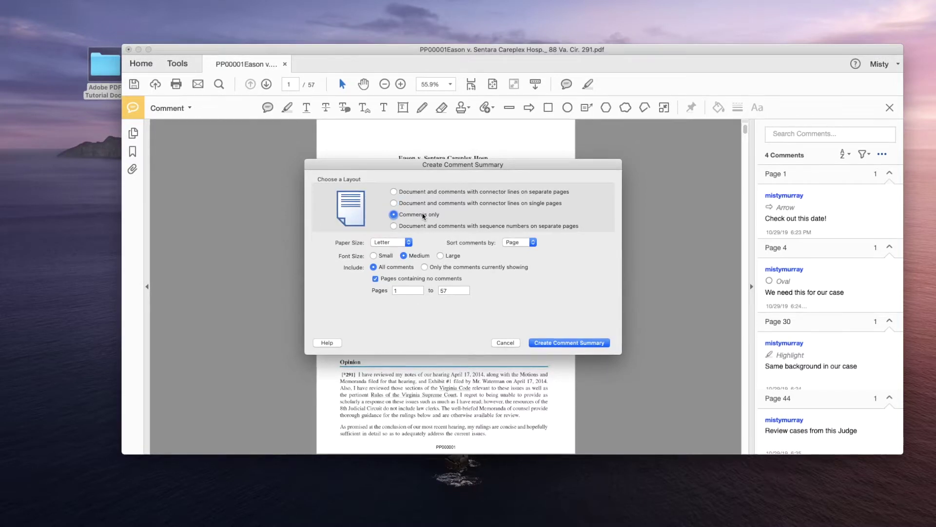
pyautogui.click(425, 227)
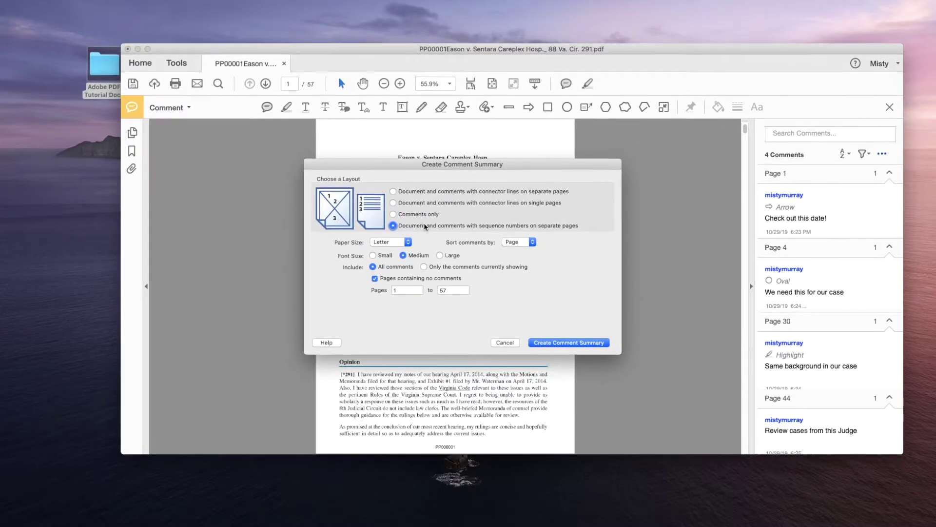
pyautogui.click(404, 204)
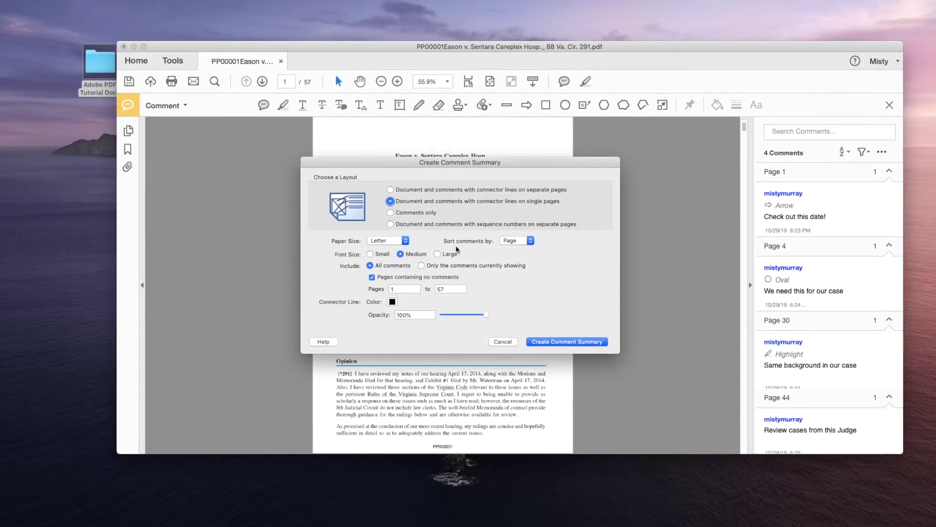
# Generate the summary sorted by page, skipping comment-free pages, with black connector lines.
pyautogui.click(531, 242)
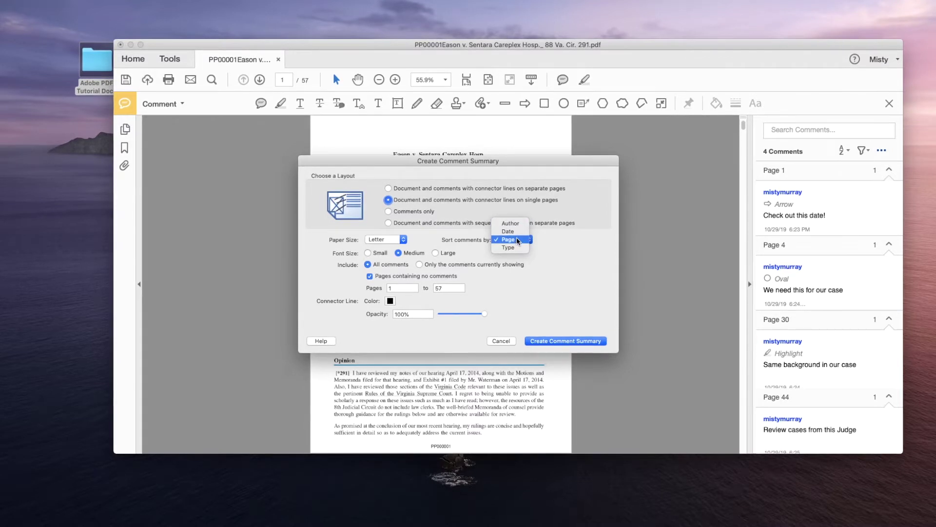
pyautogui.click(518, 243)
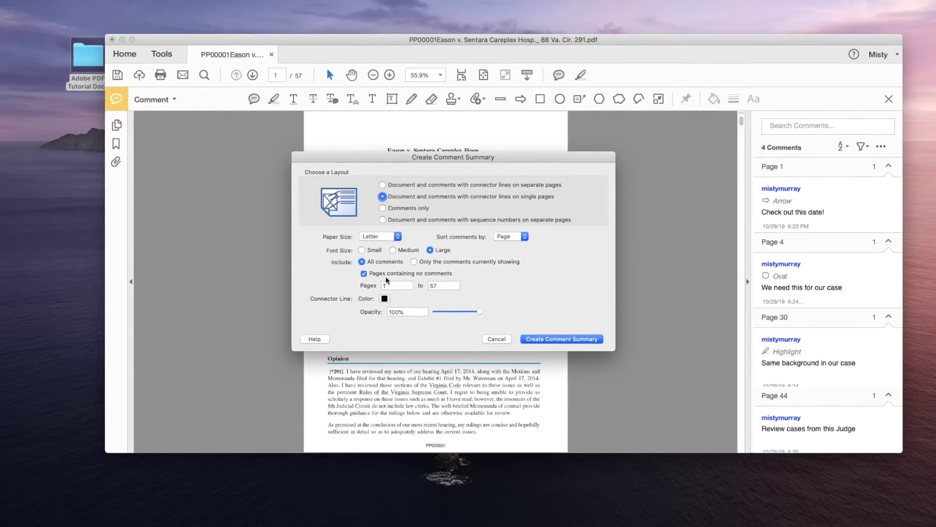
pyautogui.click(364, 274)
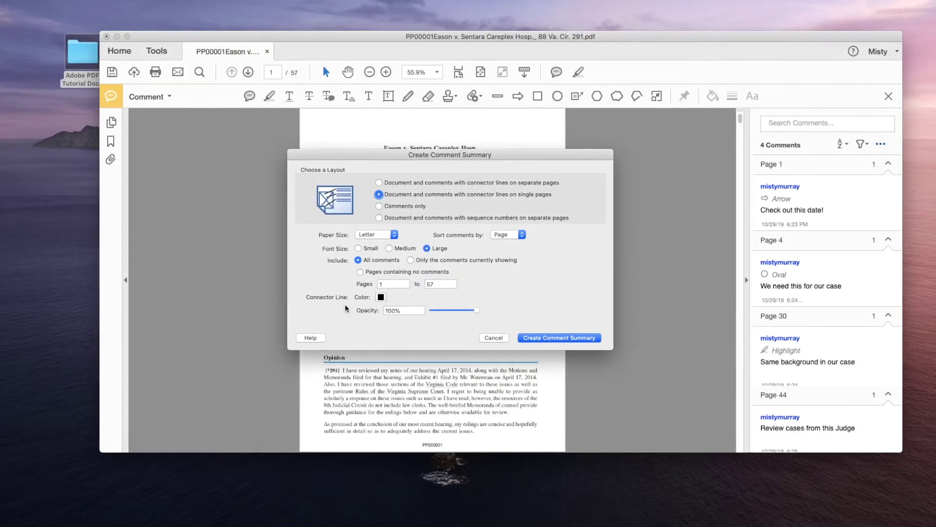
pyautogui.click(380, 298)
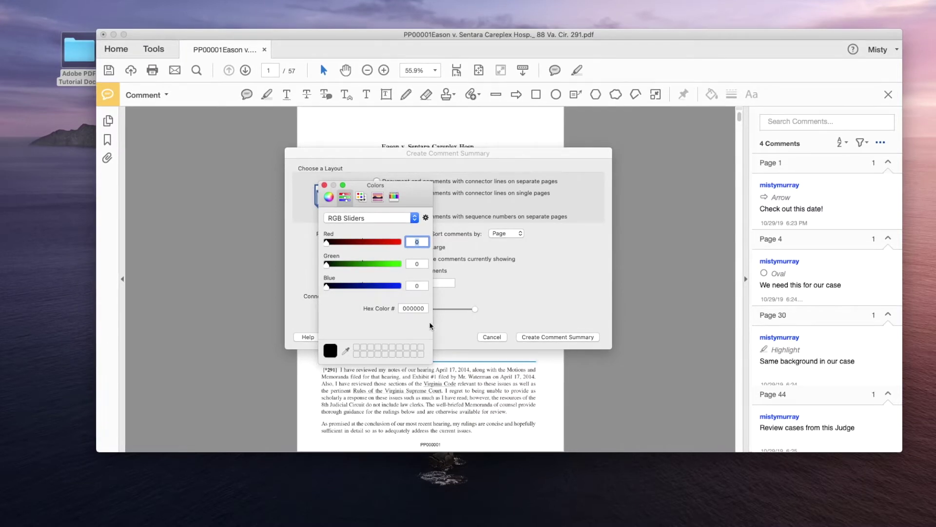
pyautogui.click(324, 184)
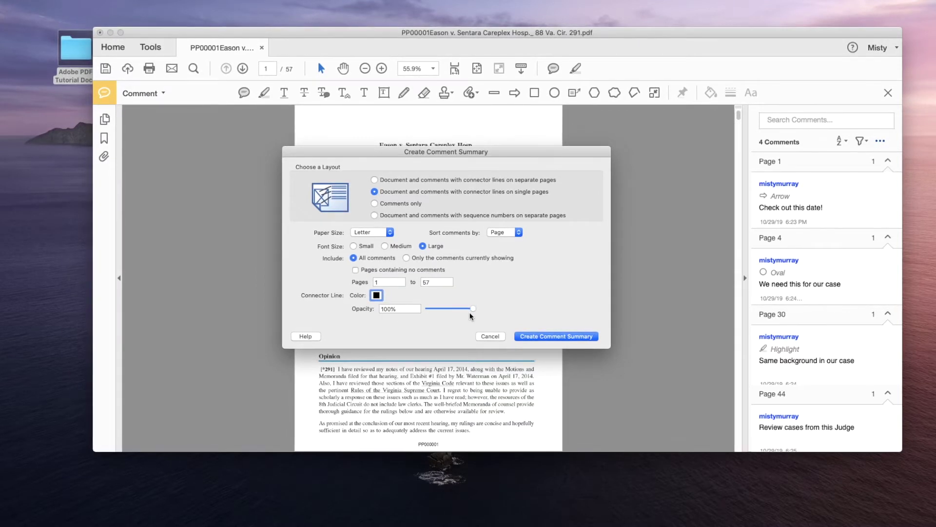
pyautogui.click(556, 336)
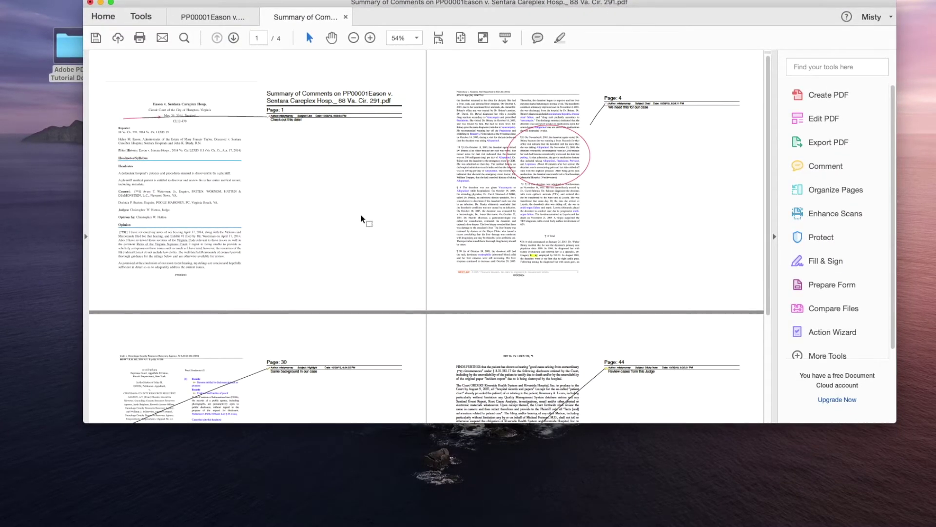
# Show the comment summary one whole page at a time in a maximized window.
pyautogui.scroll(-5, 628, 236)
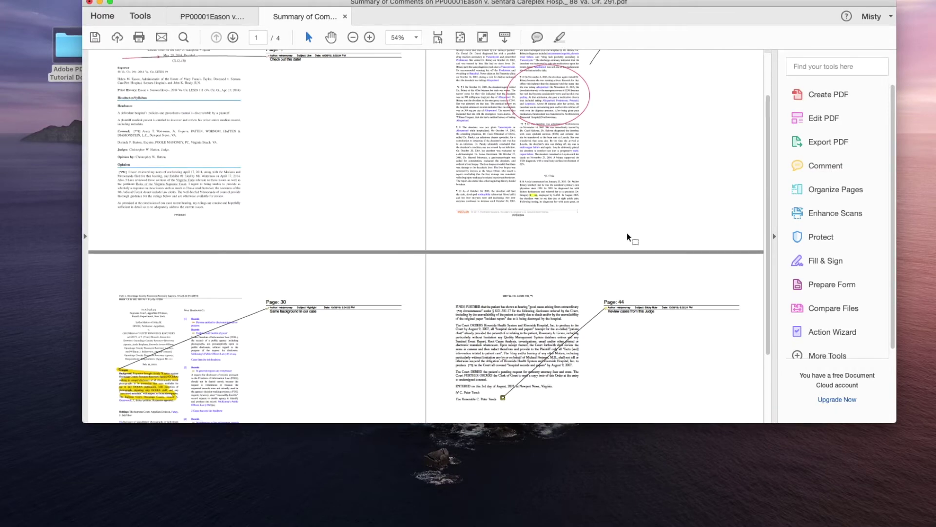
pyautogui.click(460, 36)
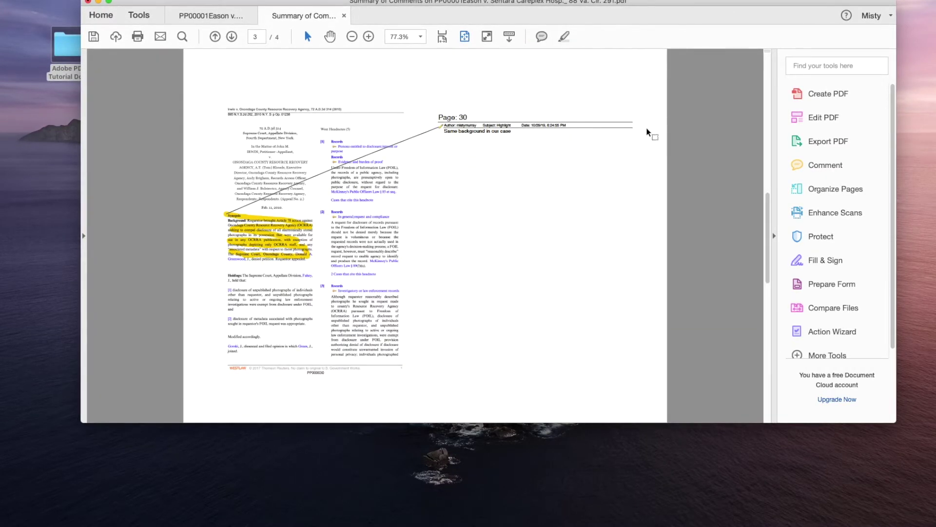
pyautogui.doubleClick(660, 9)
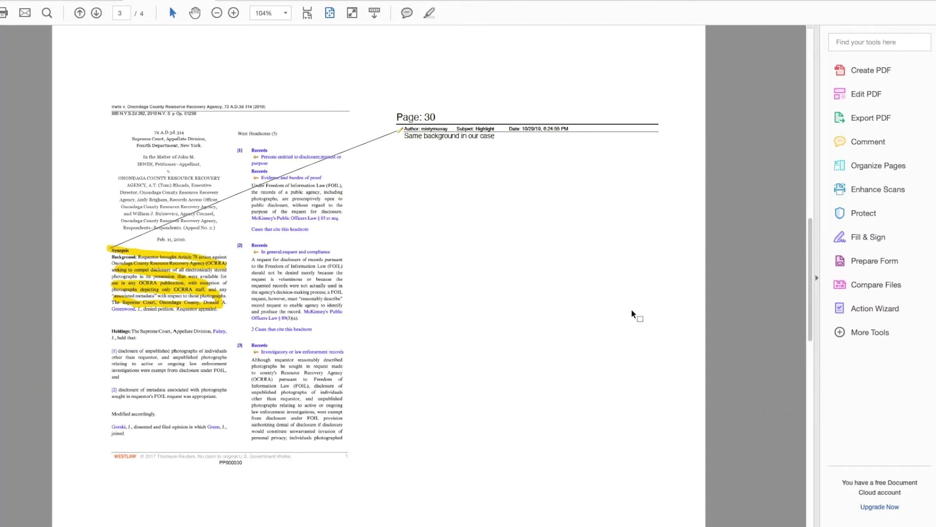
# Review the page 44, 30 and 4 comment summaries, then return to the original case PDF.
pyautogui.press('Right')
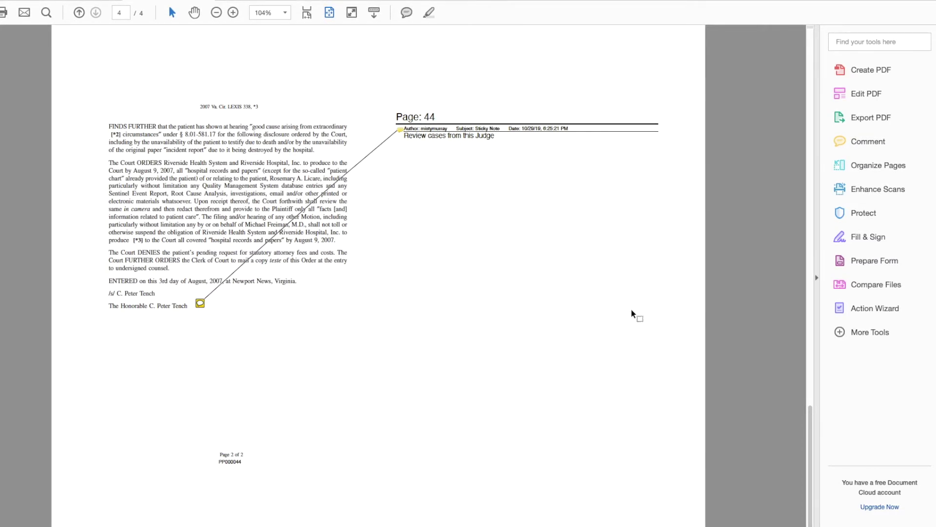
pyautogui.press('Left')
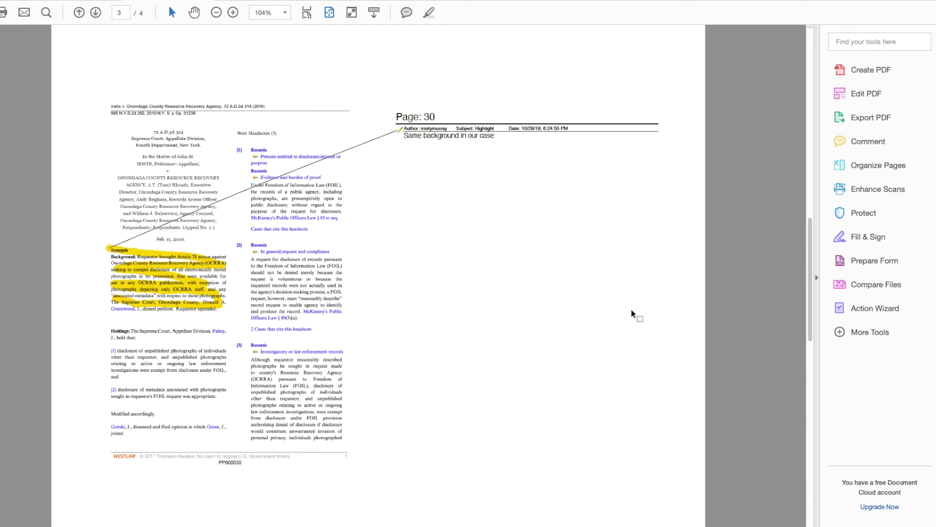
pyautogui.press('Left')
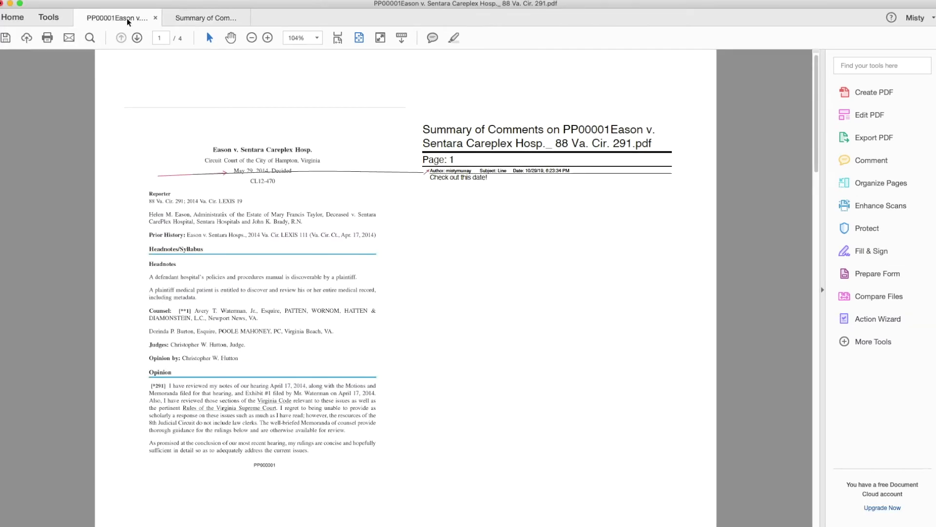
pyautogui.click(127, 19)
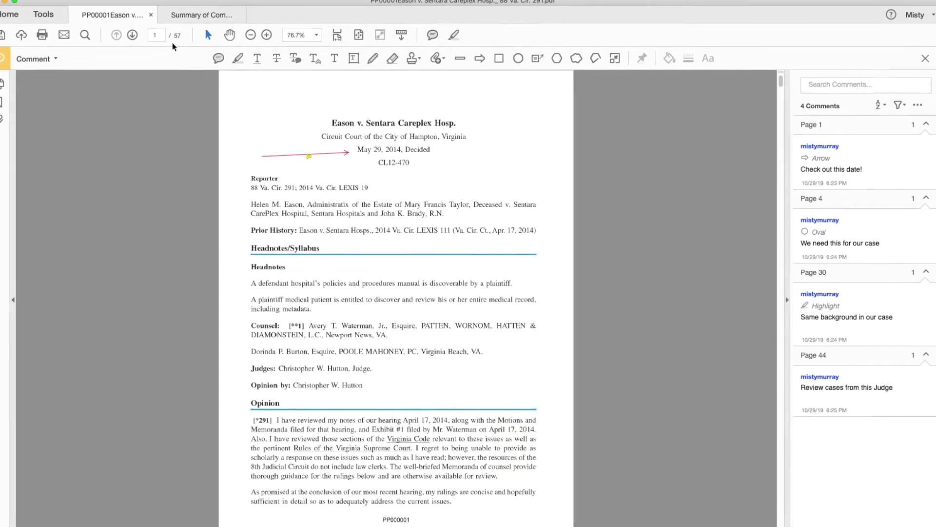
# Switch to the Summary of Comments document, showing page 1 with the date arrow comment.
pyautogui.click(196, 19)
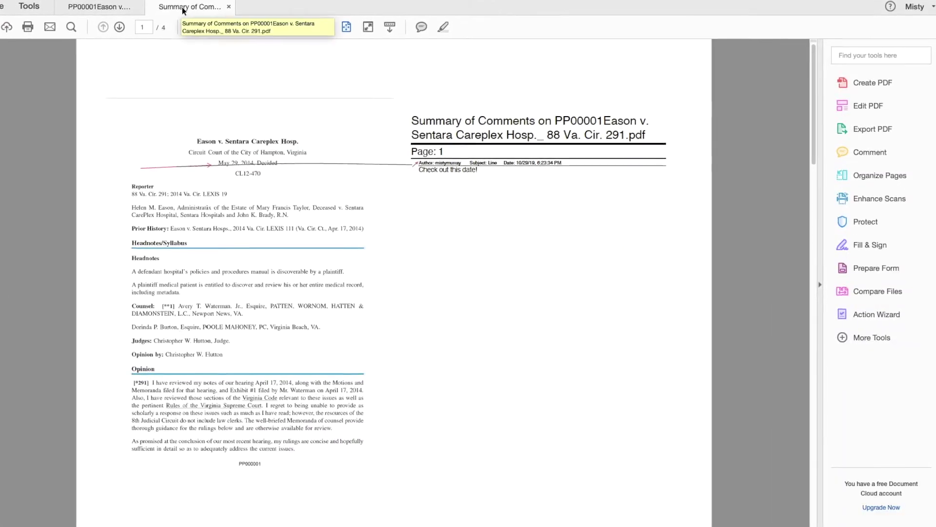